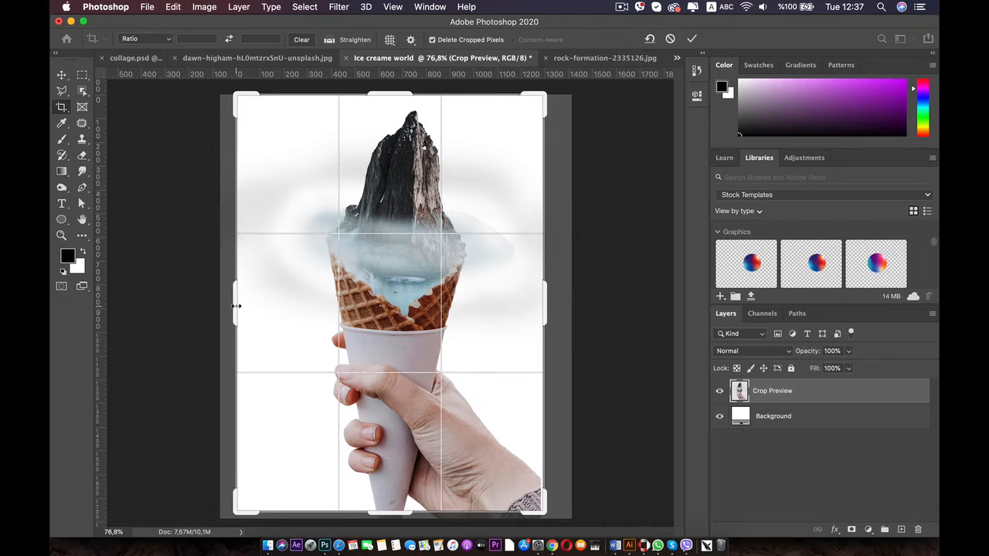
Crop the canvas tighter at both sides of the ice cream cone, add slightly more space above the rock peak, and apply the crop.
{"action": "left_click_drag", "start_coordinate": [365, 292], "coordinate": [380, 285]}
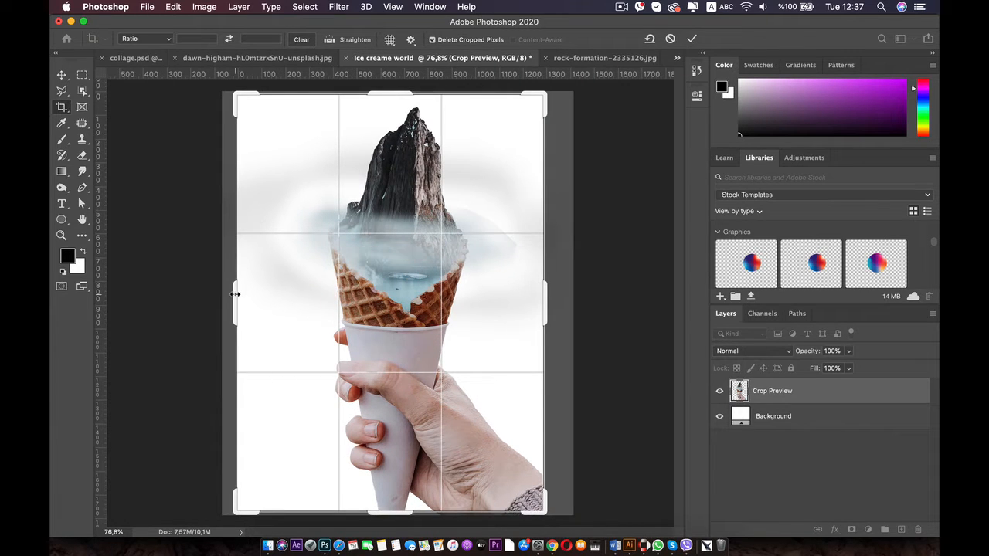
{"action": "left_click_drag", "start_coordinate": [235, 293], "coordinate": [243, 292]}
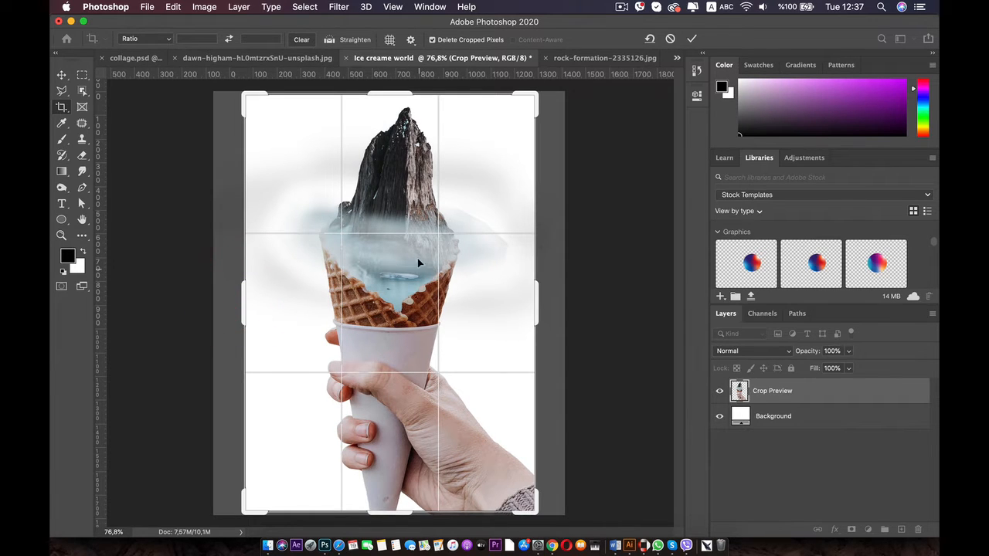
{"action": "left_click_drag", "start_coordinate": [395, 92], "coordinate": [396, 86]}
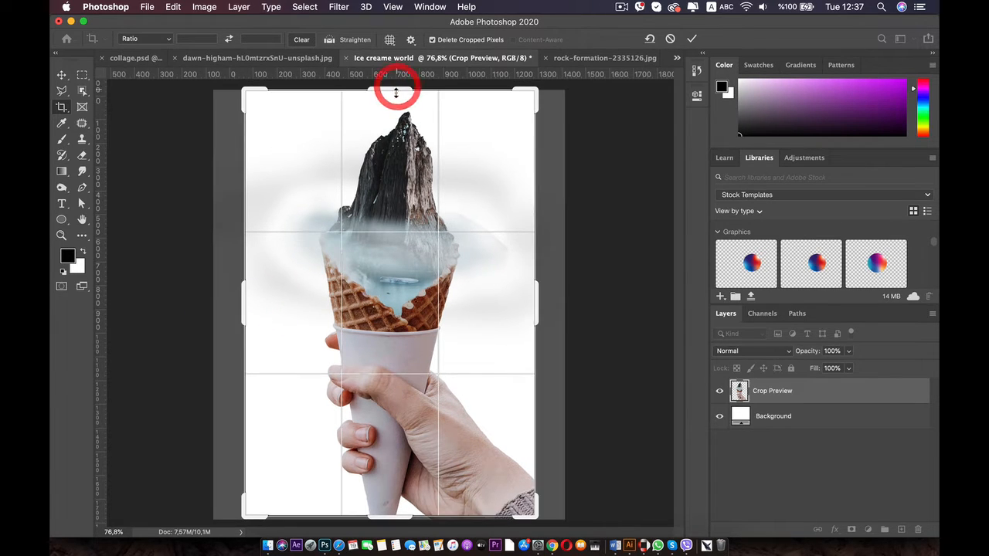
{"action": "left_click", "coordinate": [396, 87]}
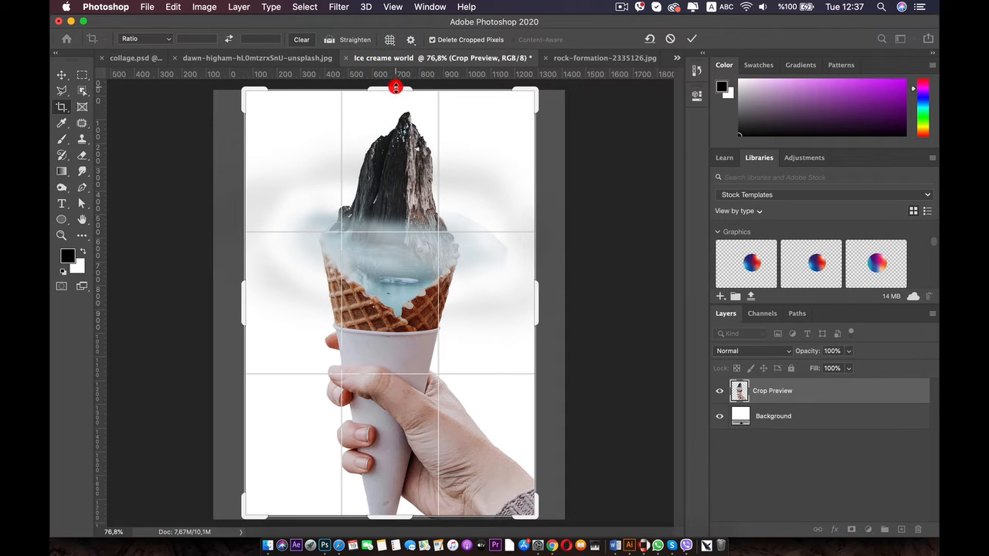
{"action": "left_click_drag", "start_coordinate": [401, 165], "coordinate": [402, 167]}
{"action": "double_click", "coordinate": [402, 167]}
Add a new empty layer directly above Layer 1.
{"action": "scroll", "coordinate": [807, 506], "scroll_direction": "down", "scroll_amount": 1}
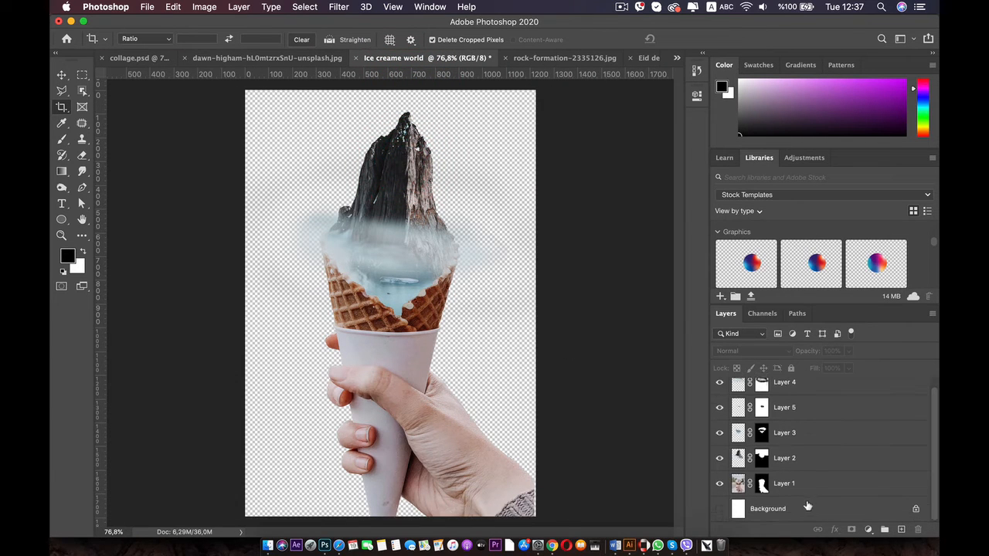
{"action": "left_click", "coordinate": [788, 493]}
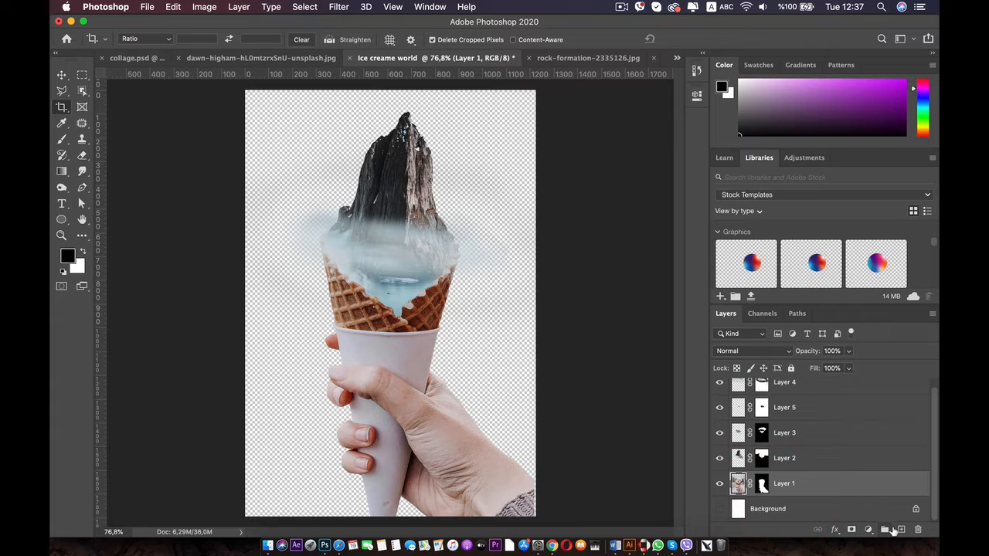
{"action": "left_click", "coordinate": [897, 530]}
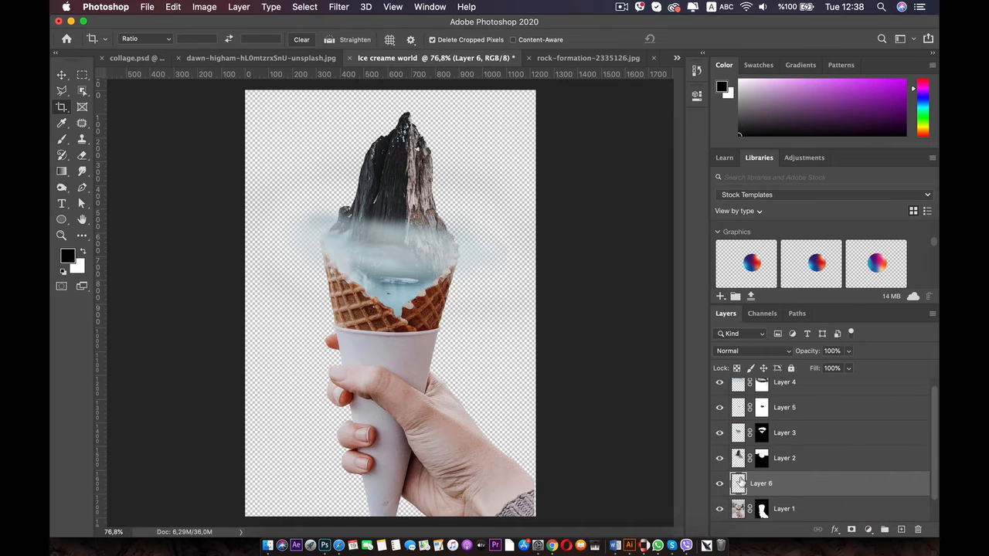
Choose the Brush tool and set the foreground colour to a vivid pink.
{"action": "left_click", "coordinate": [62, 139]}
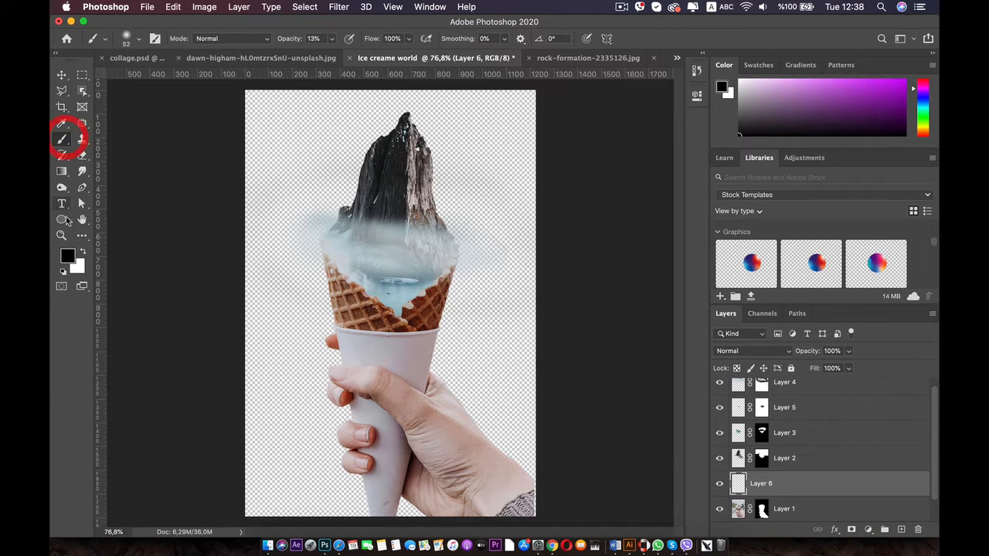
{"action": "left_click", "coordinate": [67, 256]}
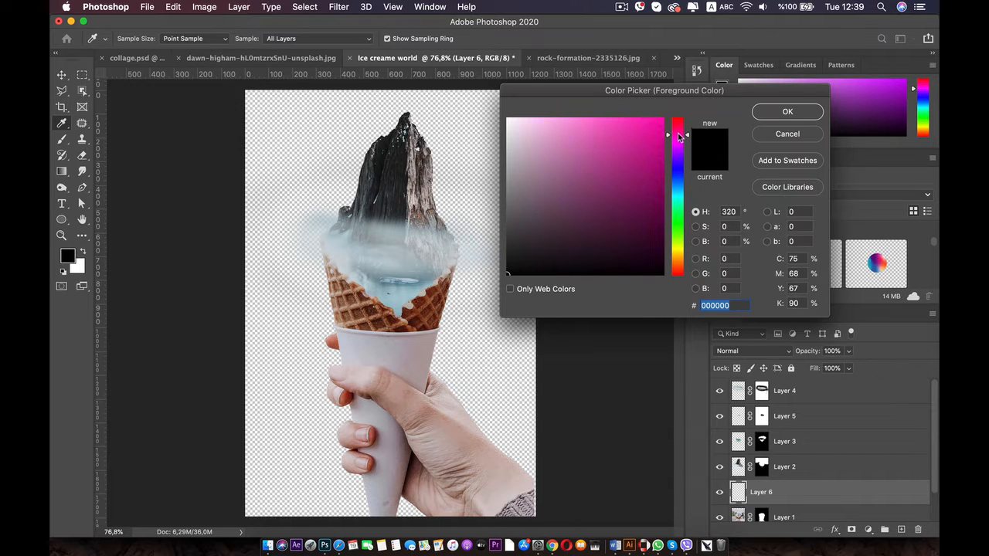
{"action": "left_click_drag", "start_coordinate": [647, 128], "coordinate": [608, 126]}
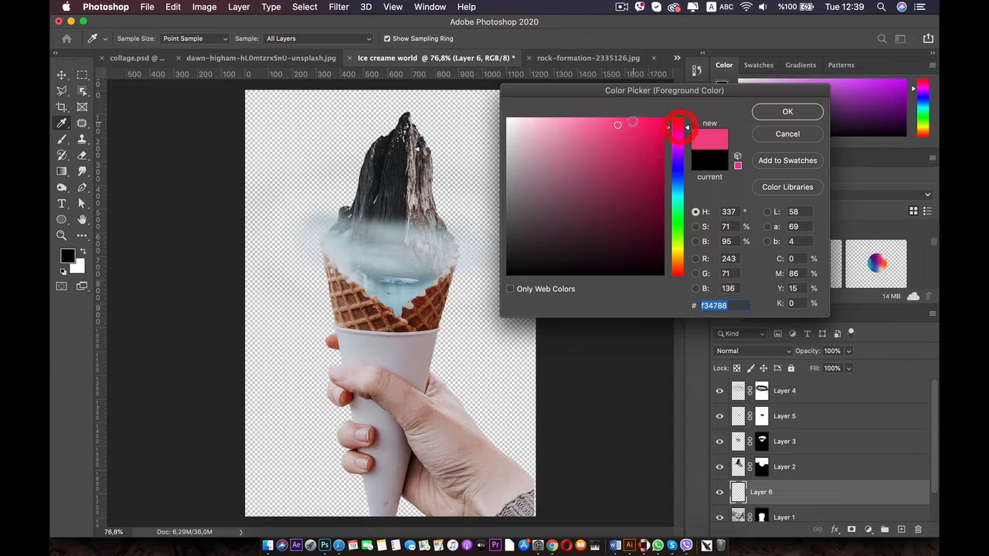
{"action": "mouse_move", "coordinate": [618, 125]}
{"action": "left_mouse_down"}
{"action": "mouse_move", "coordinate": [673, 143]}
{"action": "mouse_move", "coordinate": [675, 133]}
{"action": "left_mouse_up"}
{"action": "left_click", "coordinate": [780, 113]}
{"action": "key", "text": "b"}
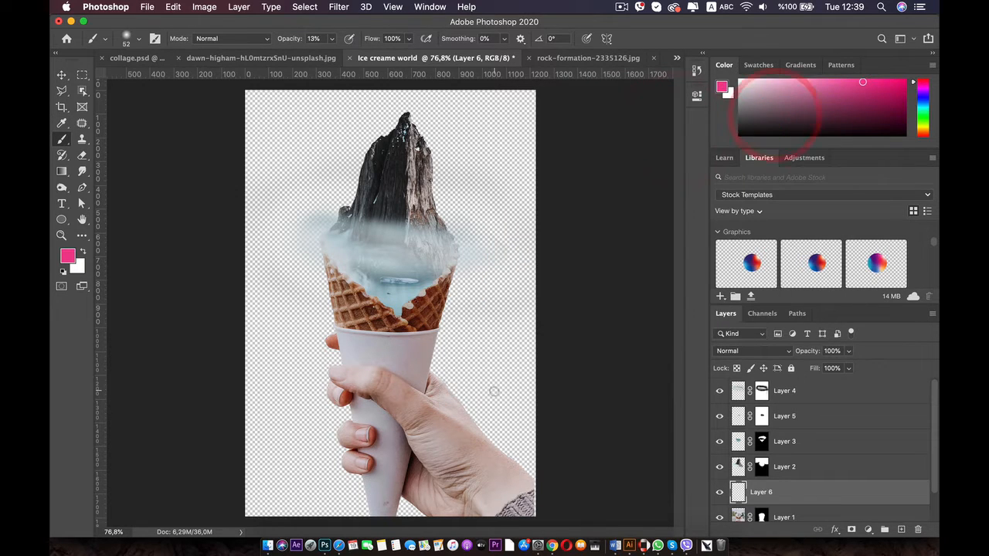
Set the soft round brush to 1040 px and paint a faint pink wash across the lower part of the canvas.
{"action": "right_click", "coordinate": [490, 378]}
{"action": "left_click_drag", "start_coordinate": [600, 367], "coordinate": [613, 366]}
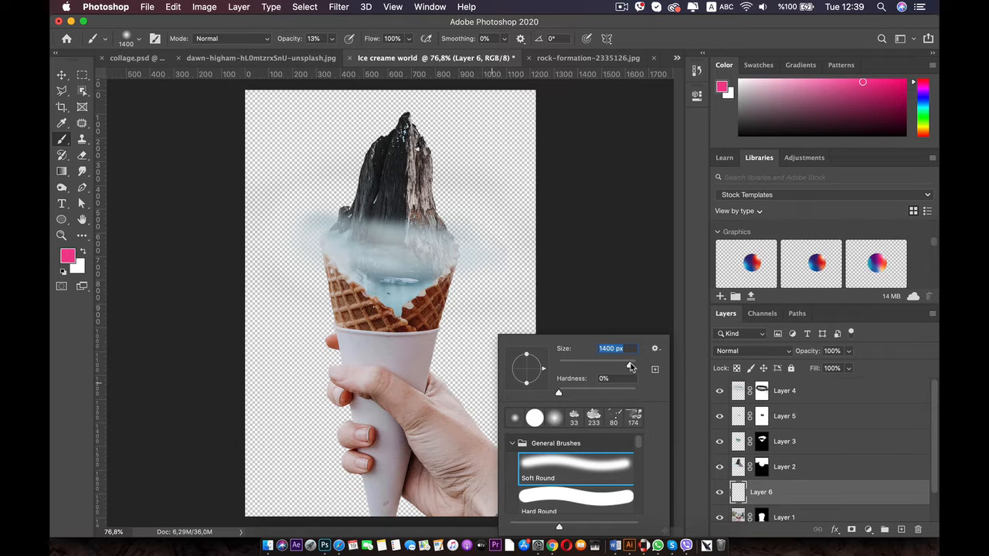
{"action": "left_click_drag", "start_coordinate": [310, 417], "coordinate": [567, 402]}
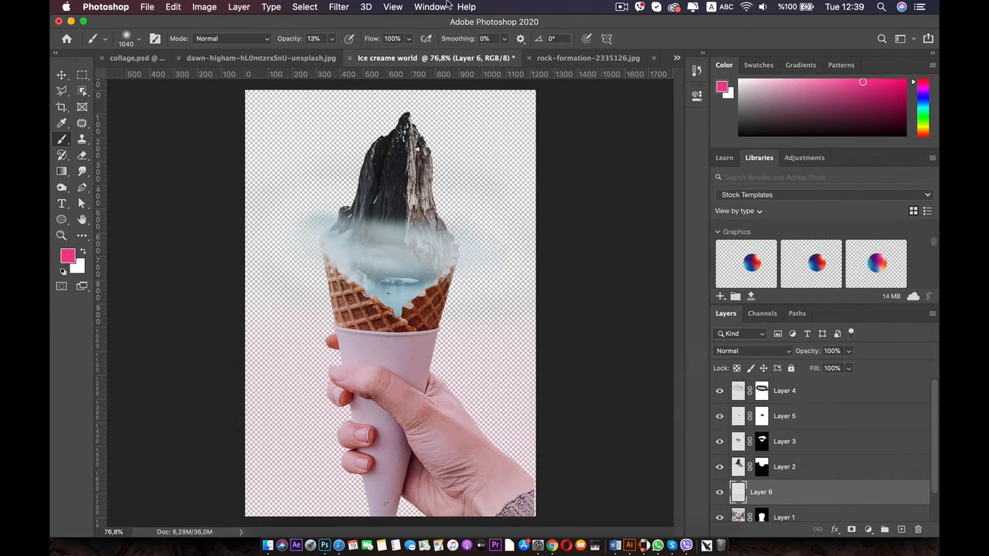
Set the brush opacity to 47% and paint stronger pink over the lower part of the canvas.
{"action": "left_click", "coordinate": [331, 39]}
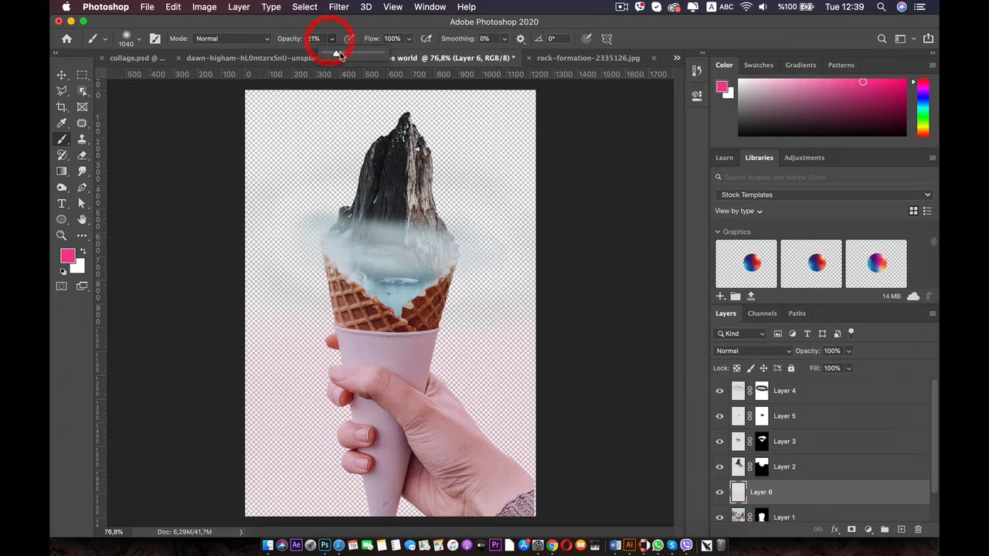
{"action": "left_click_drag", "start_coordinate": [329, 54], "coordinate": [356, 56]}
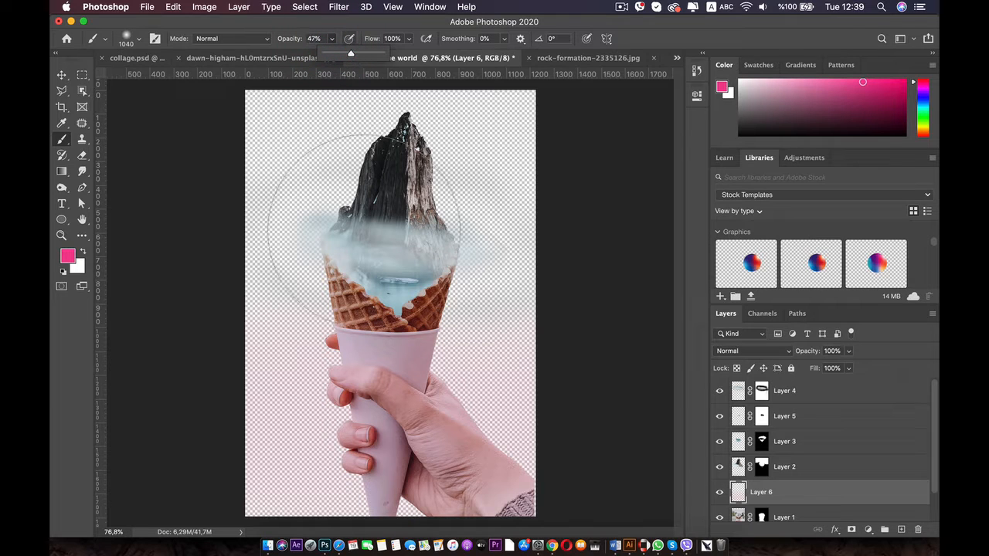
{"action": "mouse_move", "coordinate": [505, 411]}
{"action": "left_mouse_down"}
{"action": "mouse_move", "coordinate": [393, 445]}
{"action": "mouse_move", "coordinate": [588, 452]}
{"action": "mouse_move", "coordinate": [402, 456]}
{"action": "left_mouse_up"}
Move the pink layer beneath Layer 1 and paint the entire background around the cone and hand pink.
{"action": "scroll", "coordinate": [776, 475], "scroll_direction": "down", "scroll_amount": 2}
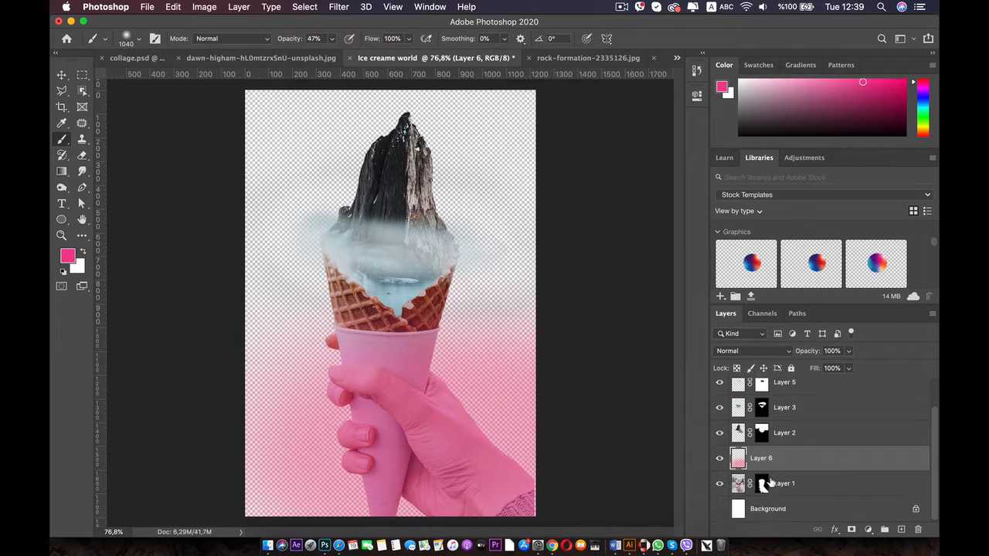
{"action": "left_click_drag", "start_coordinate": [782, 470], "coordinate": [776, 496]}
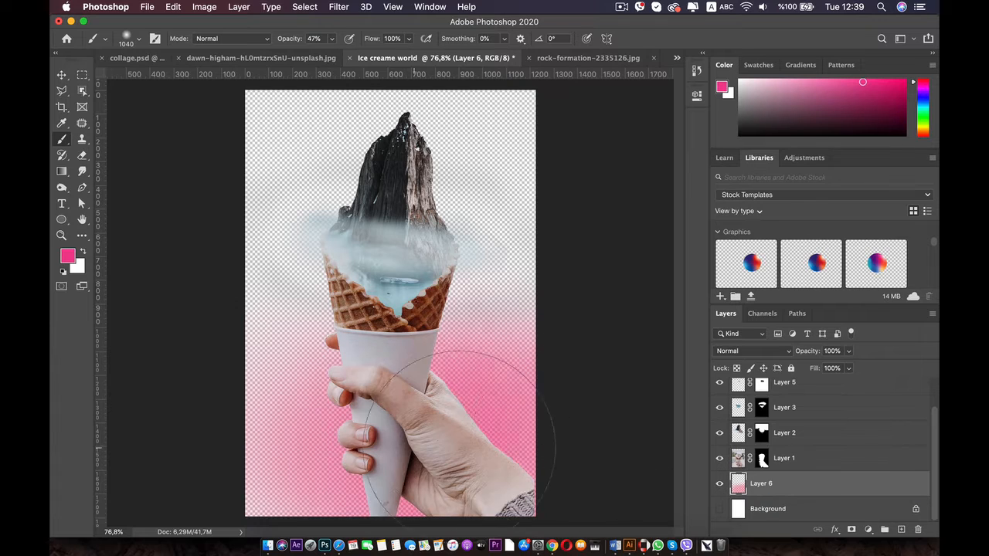
{"action": "mouse_move", "coordinate": [379, 441]}
{"action": "left_mouse_down"}
{"action": "mouse_move", "coordinate": [325, 441]}
{"action": "mouse_move", "coordinate": [386, 417]}
{"action": "mouse_move", "coordinate": [363, 387]}
{"action": "mouse_move", "coordinate": [282, 471]}
{"action": "mouse_move", "coordinate": [221, 309]}
{"action": "mouse_move", "coordinate": [518, 144]}
{"action": "mouse_move", "coordinate": [256, 255]}
{"action": "mouse_move", "coordinate": [432, 154]}
{"action": "mouse_move", "coordinate": [199, 154]}
{"action": "left_mouse_up"}
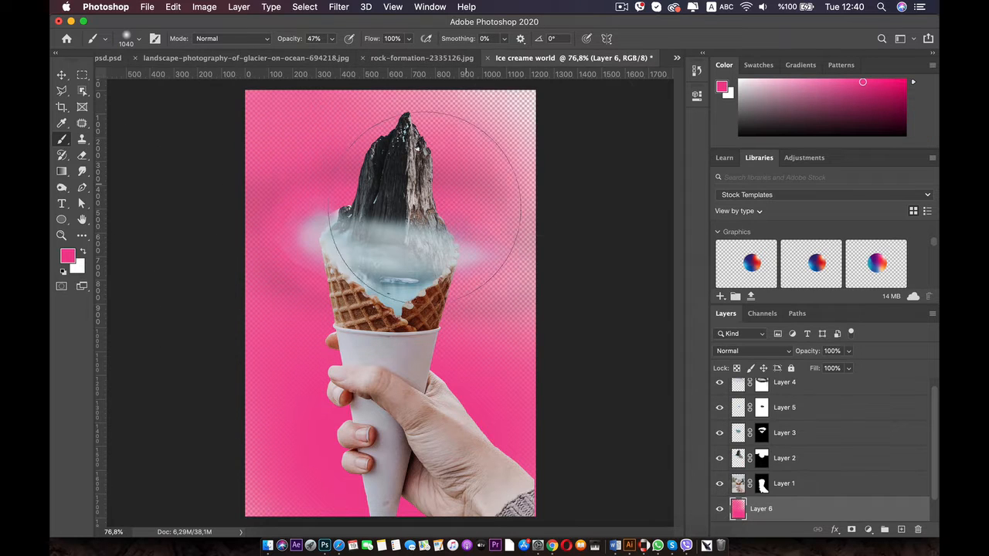
{"action": "mouse_move", "coordinate": [475, 165]}
{"action": "left_mouse_down"}
{"action": "mouse_move", "coordinate": [445, 317]}
{"action": "mouse_move", "coordinate": [394, 450]}
{"action": "mouse_move", "coordinate": [291, 486]}
{"action": "left_mouse_up"}
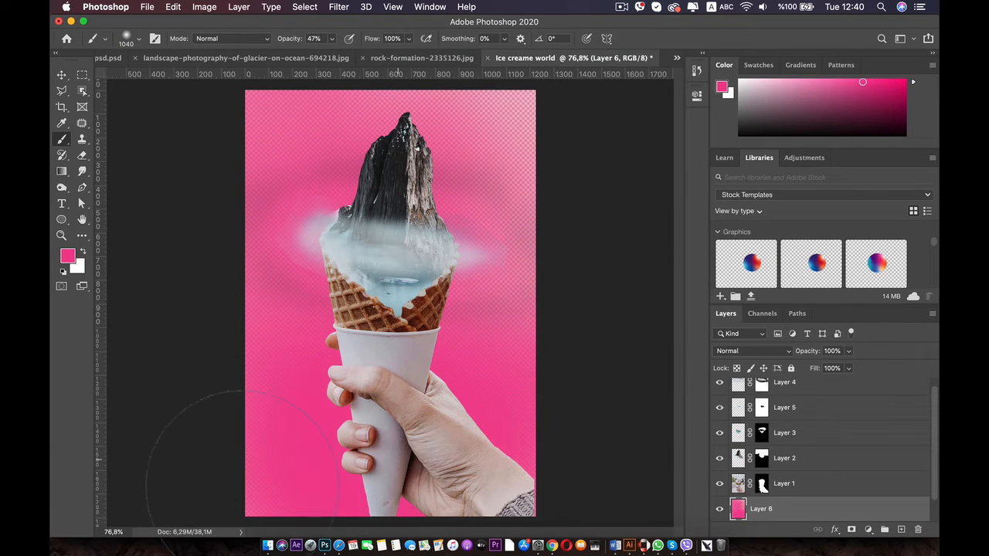
{"action": "mouse_move", "coordinate": [525, 495]}
{"action": "left_mouse_down"}
{"action": "mouse_move", "coordinate": [581, 470]}
{"action": "mouse_move", "coordinate": [523, 275]}
{"action": "mouse_move", "coordinate": [514, 197]}
{"action": "mouse_move", "coordinate": [473, 158]}
{"action": "mouse_move", "coordinate": [339, 149]}
{"action": "mouse_move", "coordinate": [499, 142]}
{"action": "mouse_move", "coordinate": [408, 139]}
{"action": "mouse_move", "coordinate": [448, 154]}
{"action": "left_mouse_up"}
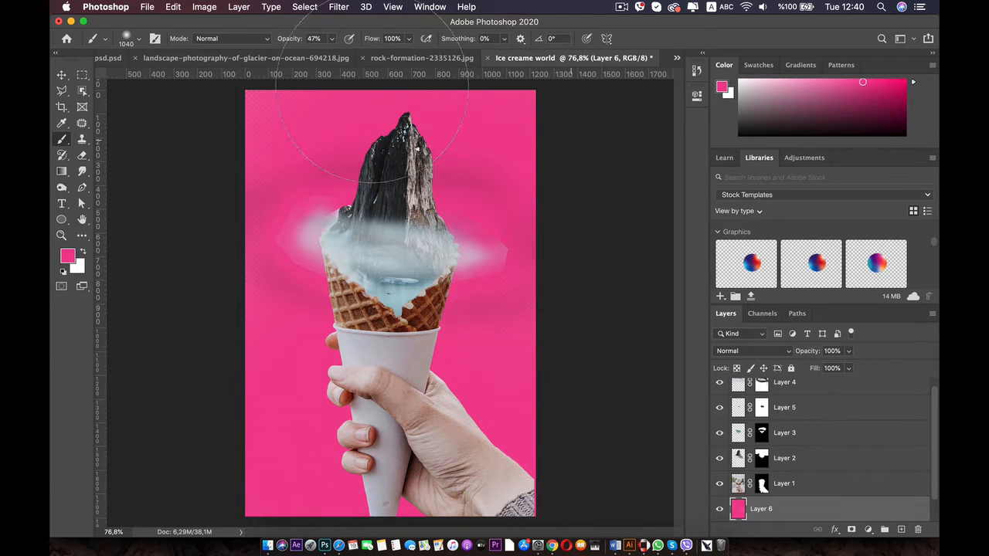
Set the foreground colour to a pale orange, #f1d6a8.
{"action": "left_click", "coordinate": [68, 256]}
{"action": "left_click_drag", "start_coordinate": [678, 239], "coordinate": [680, 260]}
{"action": "left_click_drag", "start_coordinate": [546, 120], "coordinate": [554, 126]}
{"action": "left_click", "coordinate": [760, 114]}
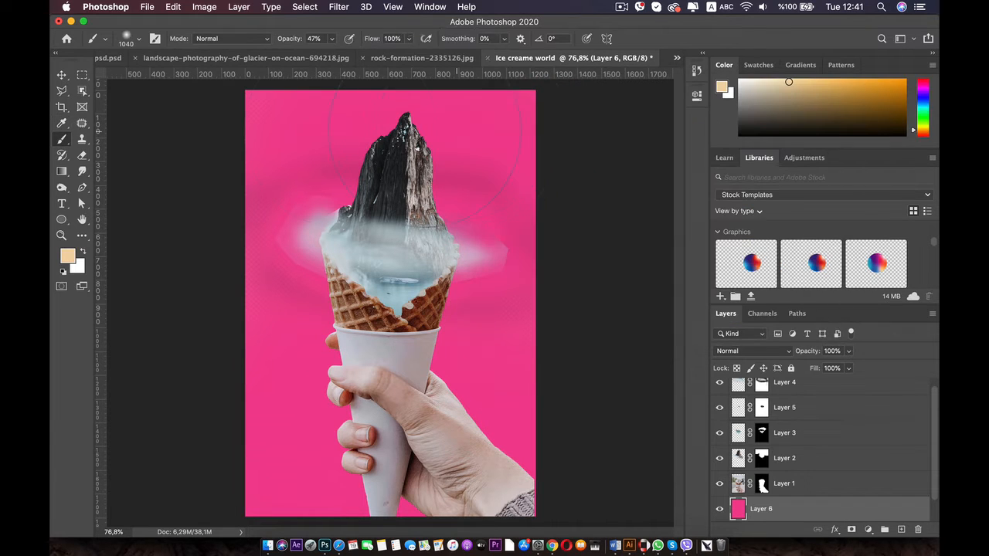
Paint pale orange over the upper and middle background so that it fades into the pink lower area.
{"action": "left_click_drag", "start_coordinate": [414, 128], "coordinate": [464, 150]}
{"action": "mouse_move", "coordinate": [343, 158]}
{"action": "left_mouse_down"}
{"action": "mouse_move", "coordinate": [530, 162]}
{"action": "mouse_move", "coordinate": [92, 201]}
{"action": "mouse_move", "coordinate": [232, 143]}
{"action": "mouse_move", "coordinate": [510, 178]}
{"action": "mouse_move", "coordinate": [533, 313]}
{"action": "mouse_move", "coordinate": [390, 471]}
{"action": "left_mouse_up"}
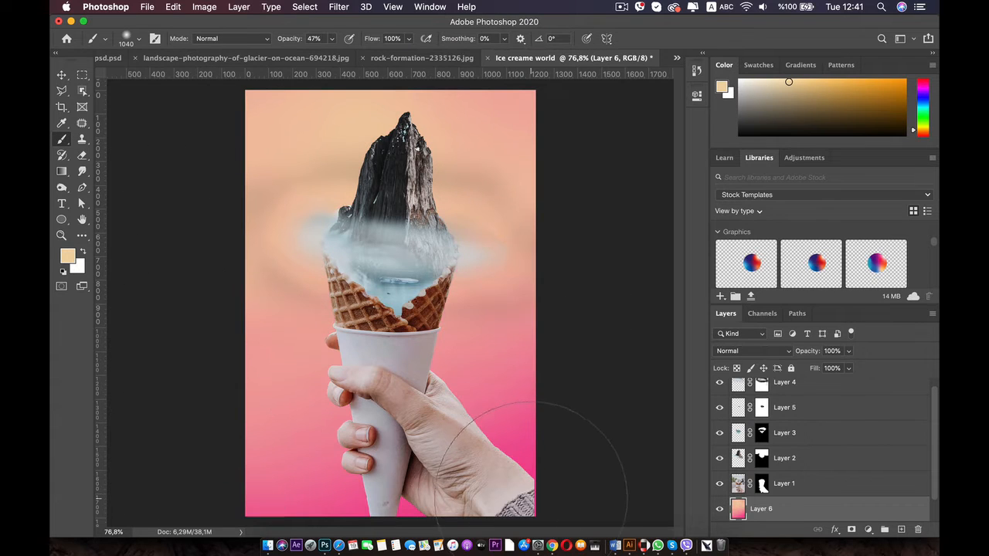
{"action": "left_click_drag", "start_coordinate": [530, 121], "coordinate": [166, 99]}
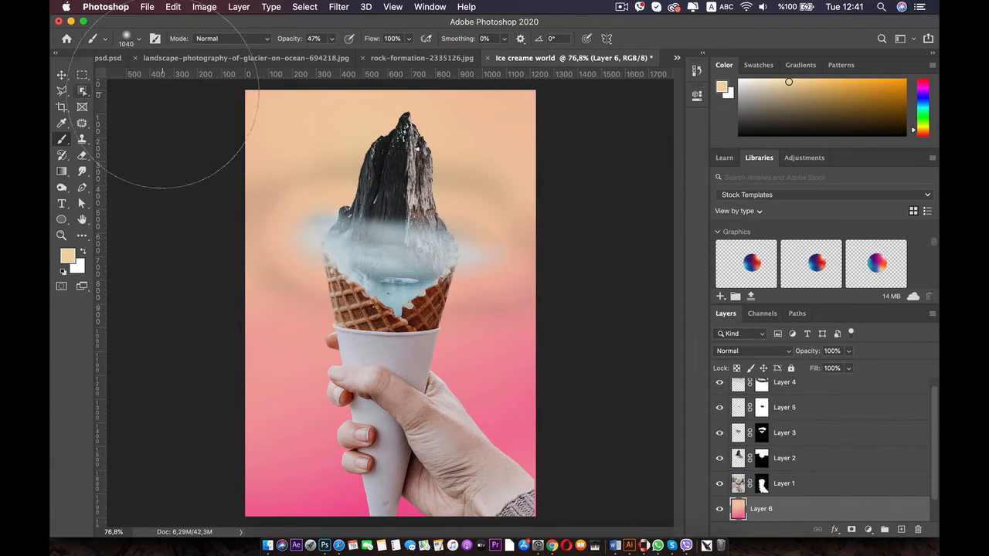
Sample the pink at the canvas's lower edge and repaint the lower half of the background with it at 21% brush opacity.
{"action": "left_click", "coordinate": [69, 258]}
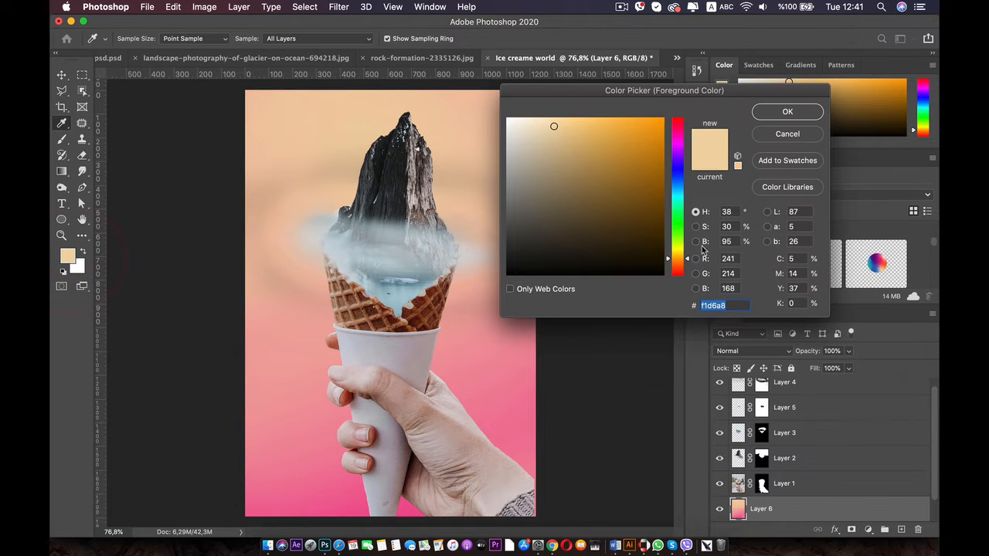
{"action": "left_click", "coordinate": [404, 512]}
{"action": "left_click", "coordinate": [787, 112]}
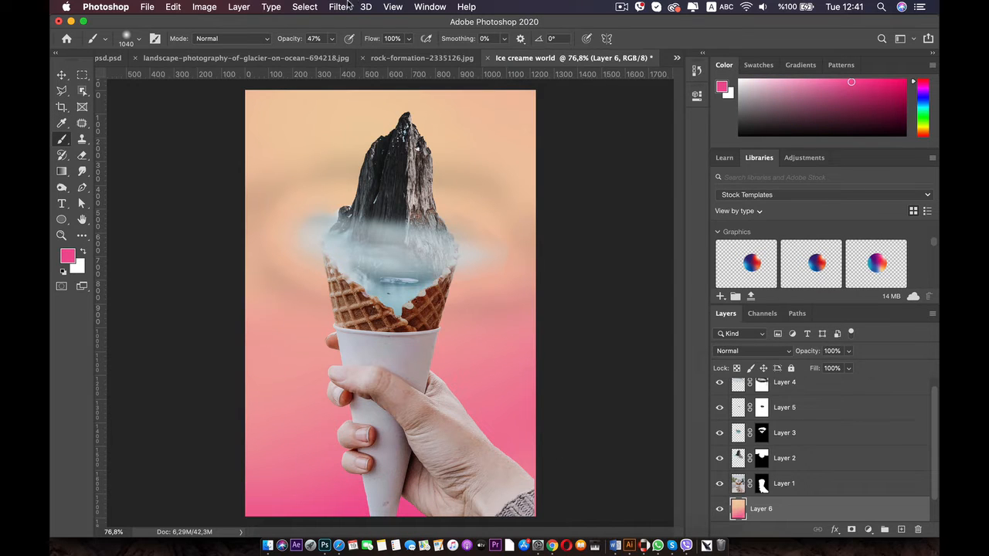
{"action": "left_click", "coordinate": [331, 38]}
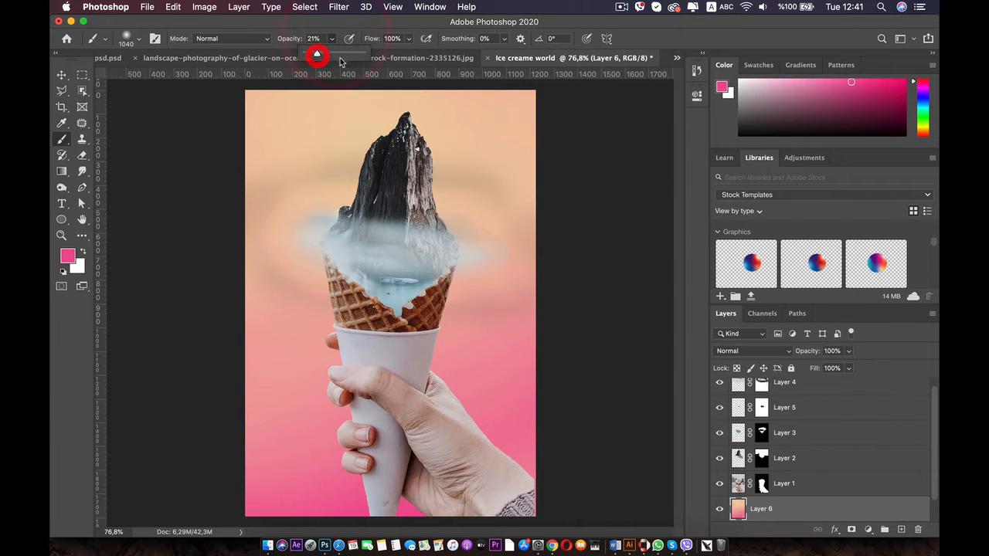
{"action": "mouse_move", "coordinate": [531, 490]}
{"action": "left_mouse_down"}
{"action": "mouse_move", "coordinate": [51, 486]}
{"action": "mouse_move", "coordinate": [555, 393]}
{"action": "mouse_move", "coordinate": [339, 481]}
{"action": "left_mouse_up"}
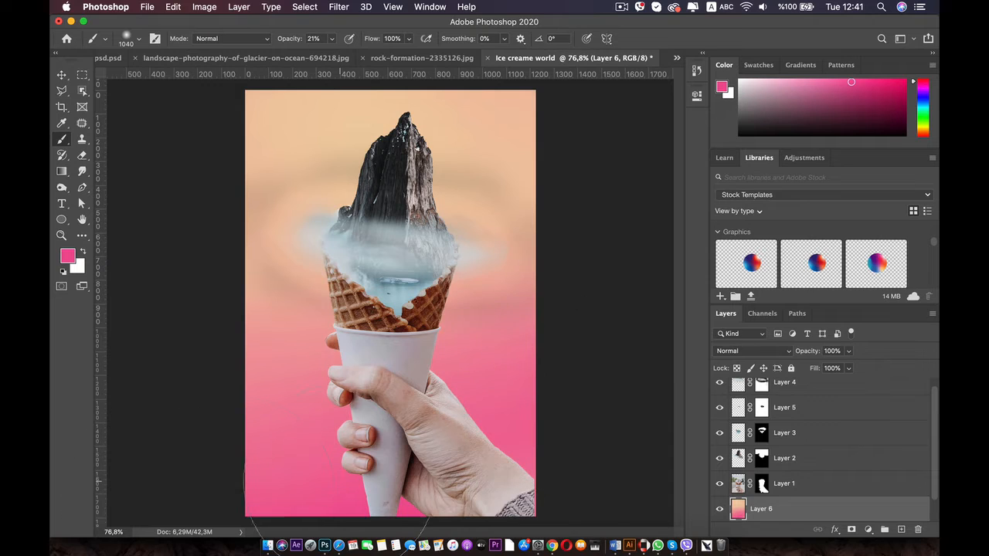
{"action": "left_click_drag", "start_coordinate": [511, 285], "coordinate": [243, 338]}
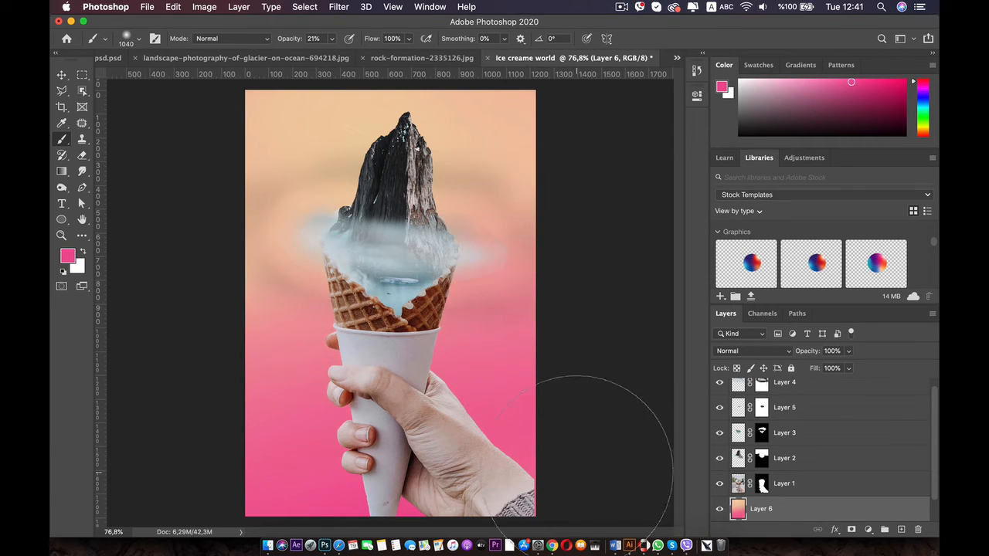
Sample the peach tone from the background's upper right corner as the foreground colour and return to the Brush tool.
{"action": "key", "text": "i"}
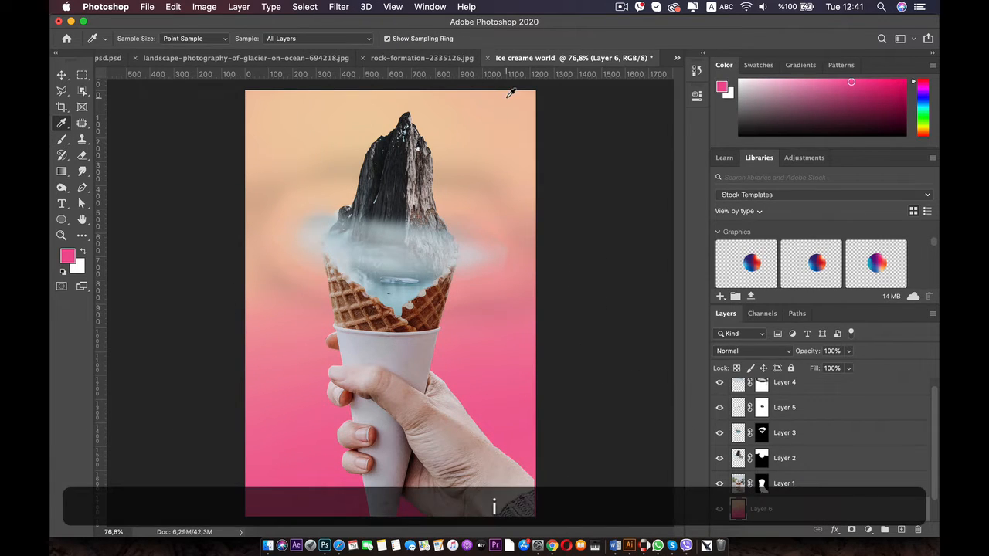
{"action": "left_click", "coordinate": [510, 93]}
{"action": "key", "text": "b"}
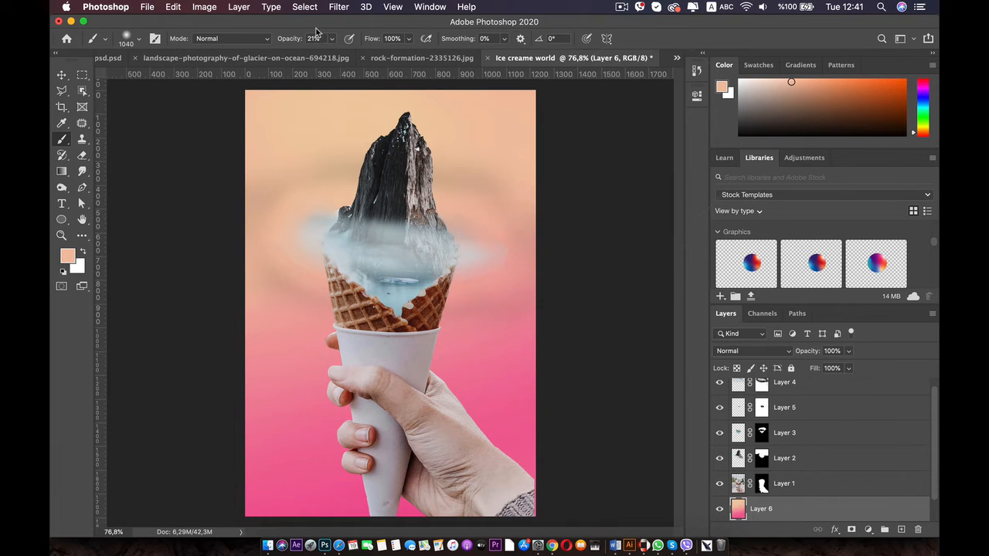
Crop a thin sliver off both sides of the canvas and apply the crop.
{"action": "left_click", "coordinate": [61, 74]}
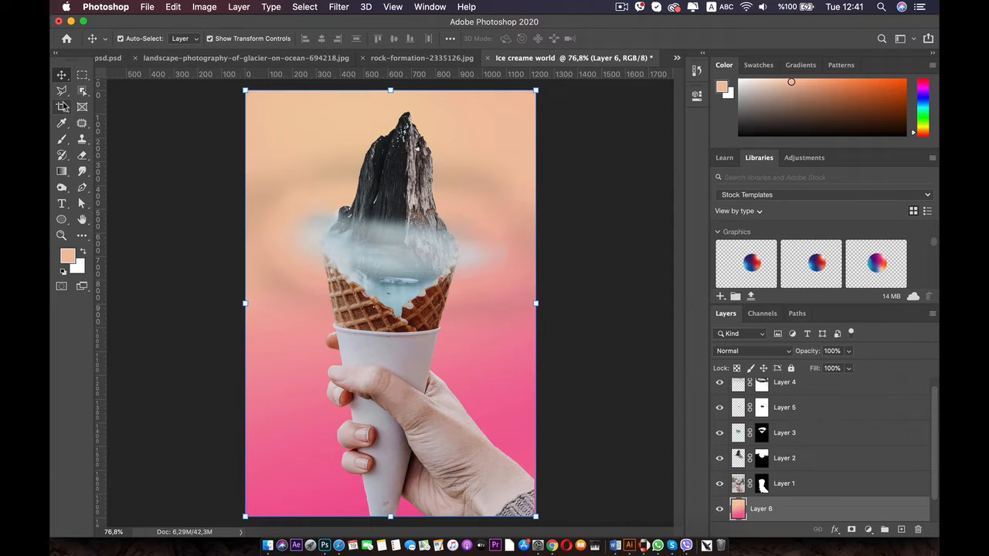
{"action": "left_click", "coordinate": [62, 107]}
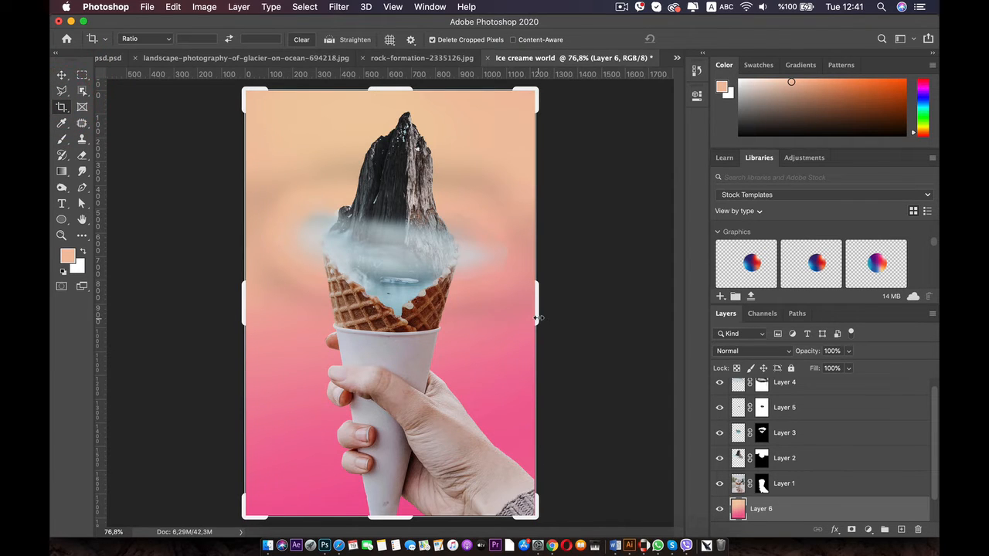
{"action": "left_click_drag", "start_coordinate": [538, 318], "coordinate": [536, 317]}
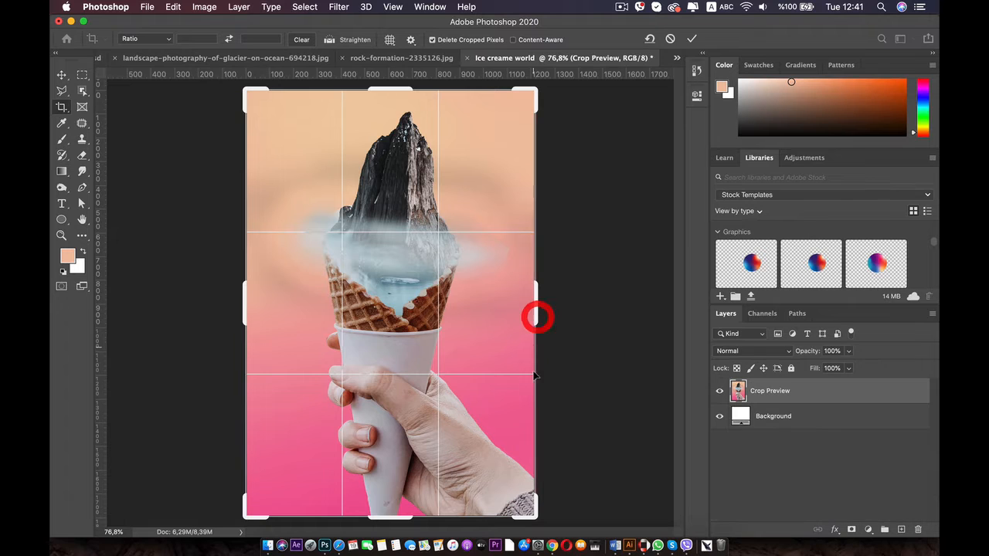
{"action": "double_click", "coordinate": [438, 330]}
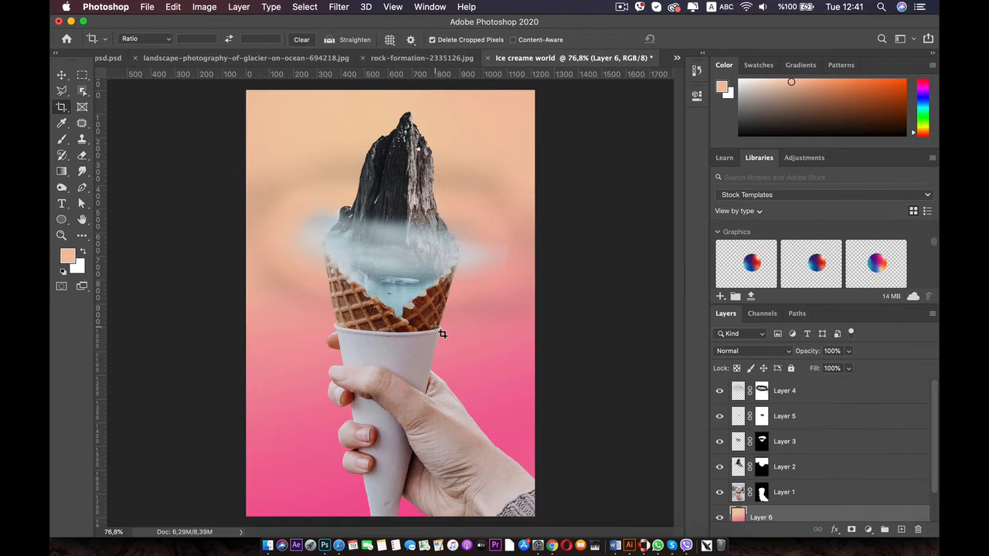
{"action": "scroll", "coordinate": [432, 249], "scroll_direction": "up", "scroll_amount": 5}
{"action": "left_click_drag", "start_coordinate": [422, 215], "coordinate": [413, 252]}
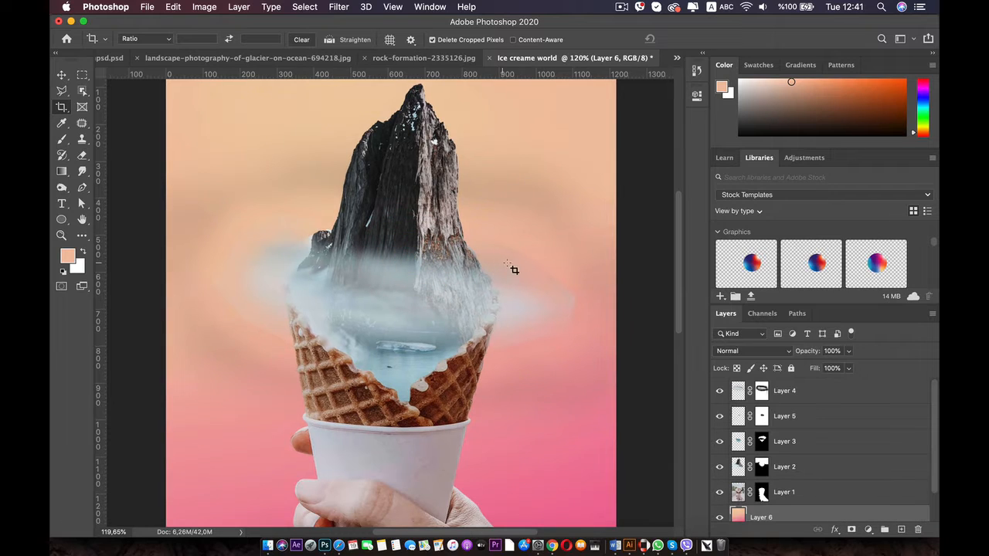
Activate Layer 4's layer mask and get the Brush tool ready with black at 44 px.
{"action": "left_click", "coordinate": [65, 76]}
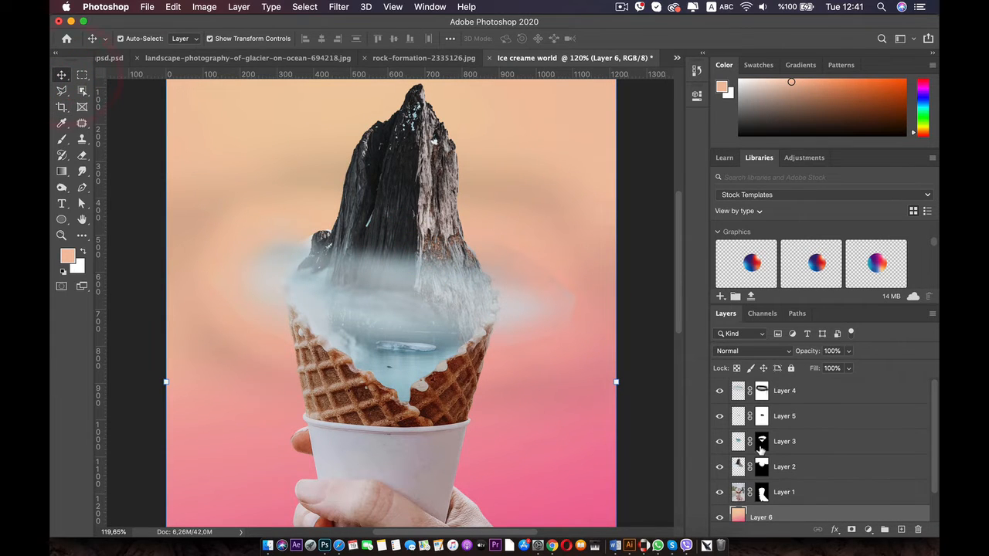
{"action": "left_click", "coordinate": [788, 396]}
{"action": "left_click", "coordinate": [720, 391]}
{"action": "left_click", "coordinate": [719, 391]}
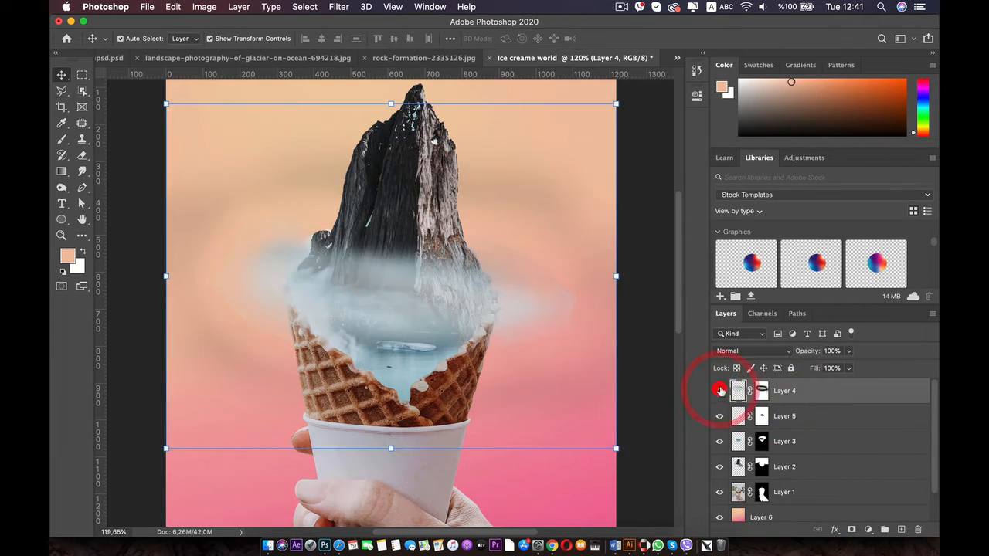
{"action": "left_click", "coordinate": [763, 393]}
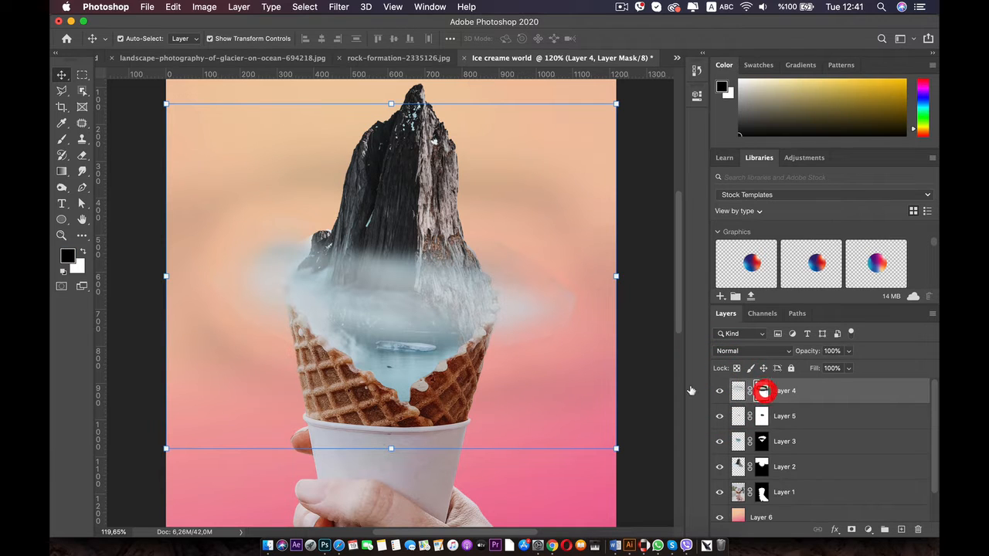
{"action": "left_click", "coordinate": [62, 139]}
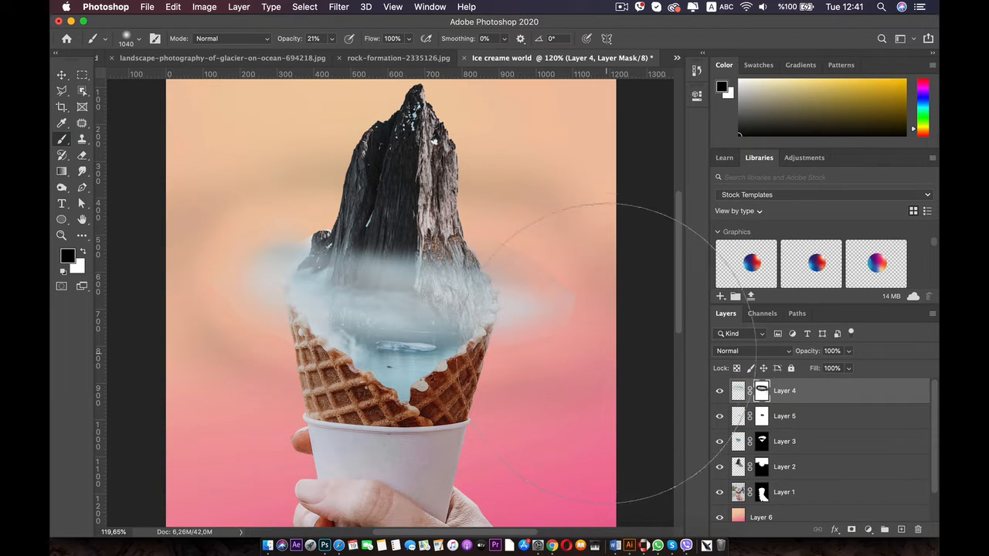
{"action": "right_click", "coordinate": [533, 298]}
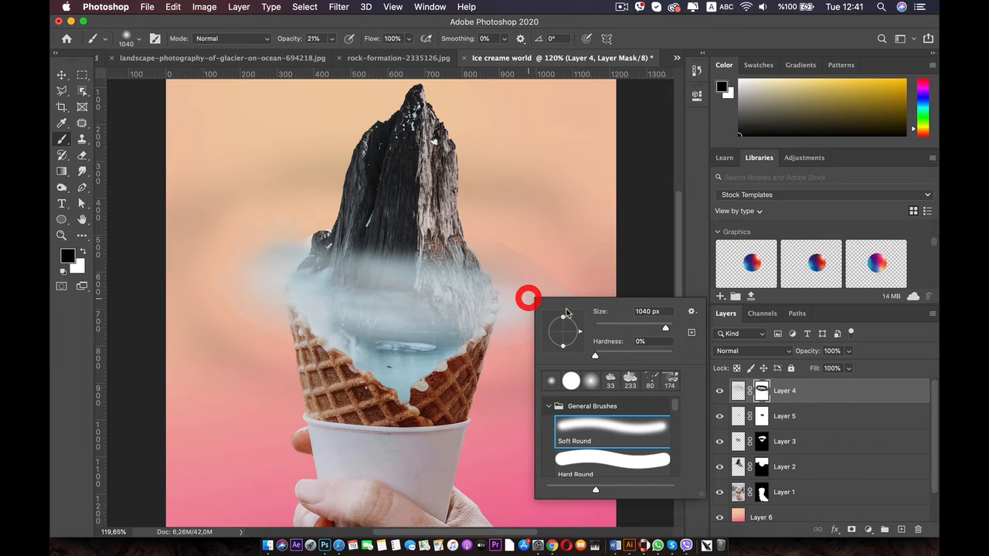
{"action": "left_click", "coordinate": [608, 324]}
{"action": "key", "text": "Return"}
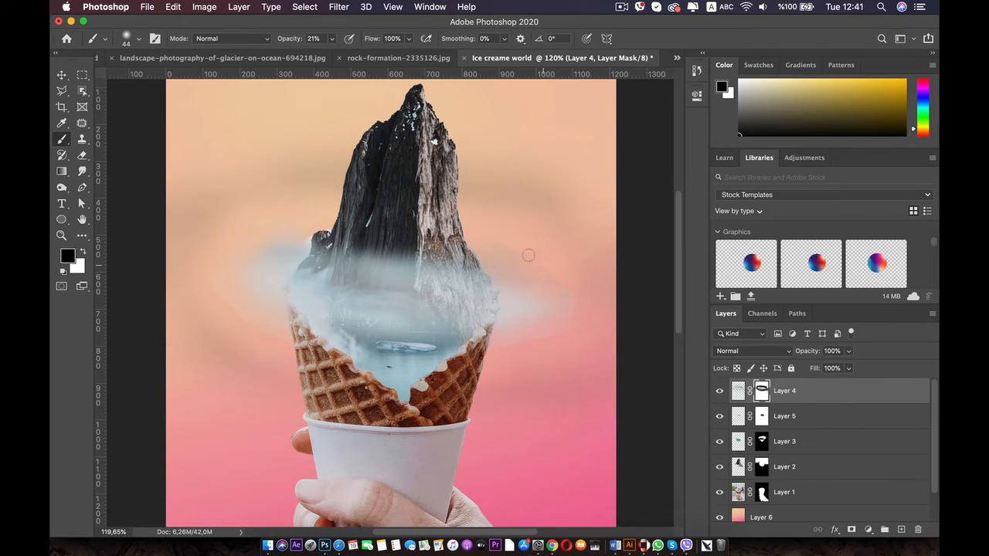
Enlarge the soft brush to 124 px and fade out the right end of the mist on Layer 4's mask.
{"action": "left_click", "coordinate": [519, 256]}
{"action": "left_click", "coordinate": [557, 280]}
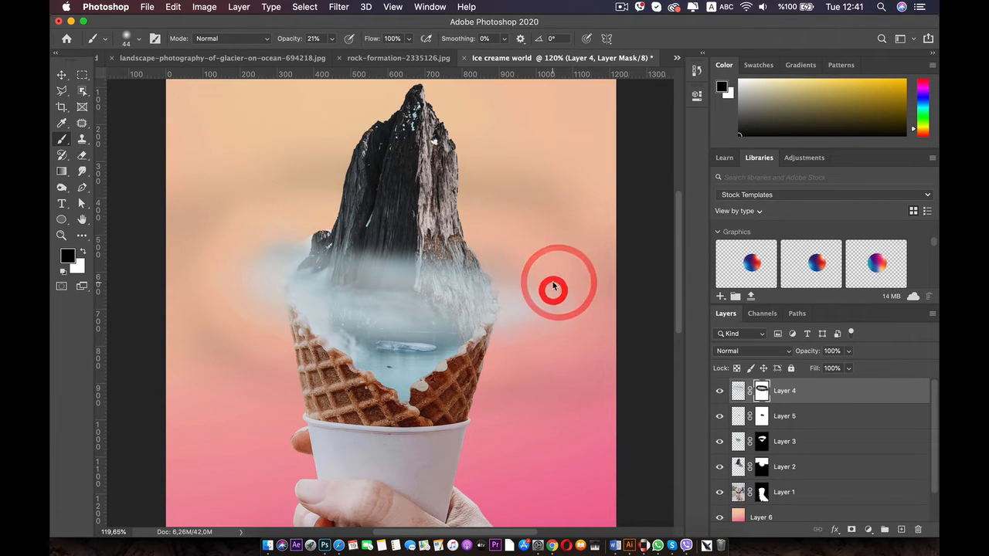
{"action": "right_click", "coordinate": [559, 283]}
{"action": "left_click", "coordinate": [647, 312]}
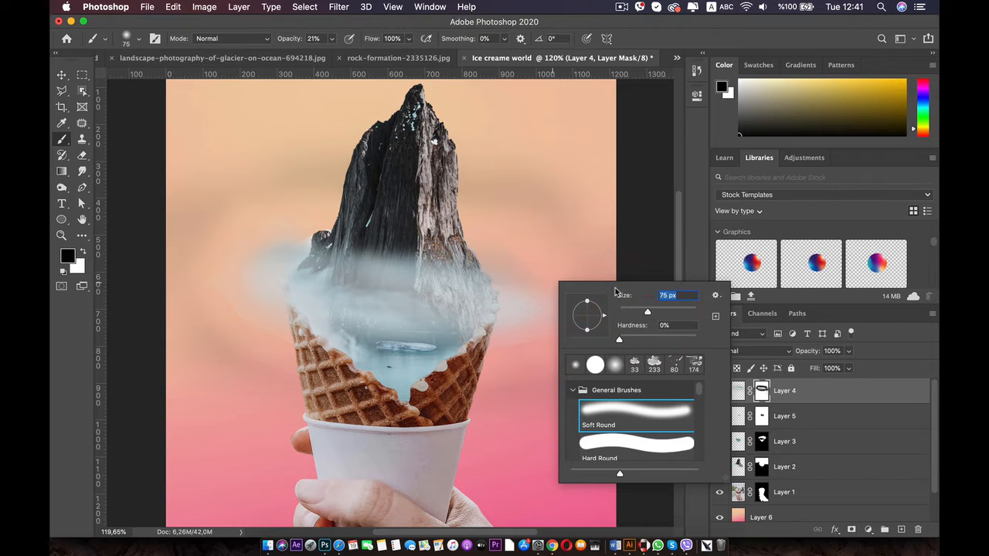
{"action": "key", "text": "Return"}
{"action": "left_click", "coordinate": [549, 280]}
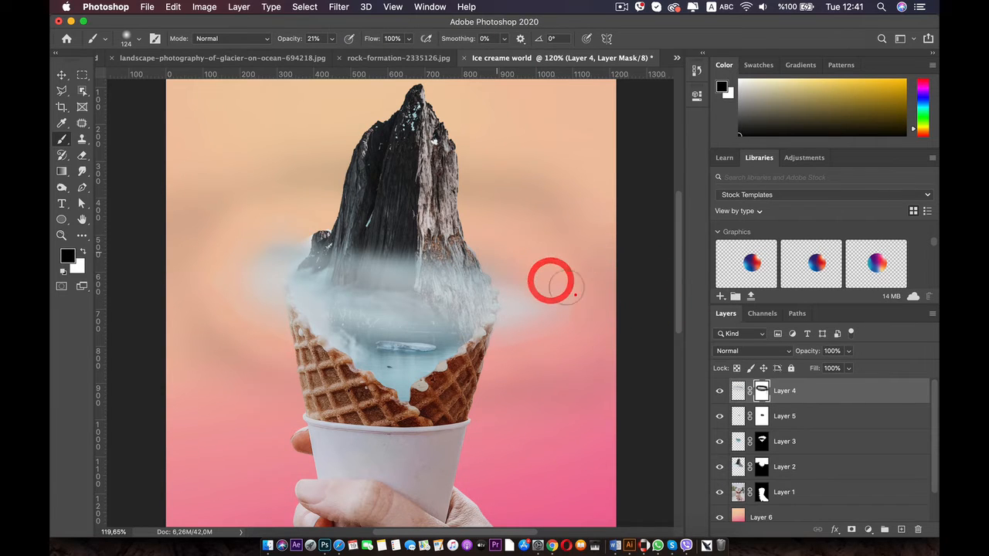
{"action": "left_click", "coordinate": [561, 310]}
{"action": "left_click", "coordinate": [551, 316]}
{"action": "left_click", "coordinate": [516, 331]}
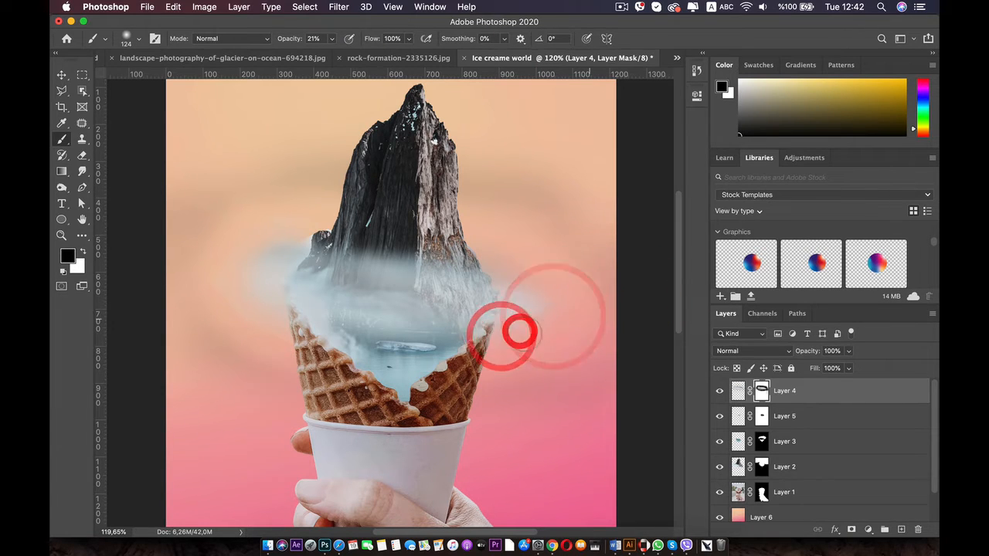
{"action": "left_click", "coordinate": [531, 337]}
Try to thin the mist over the cone's right rim on Layer 4's mask, and undo those strokes.
{"action": "left_click", "coordinate": [483, 329]}
{"action": "left_click", "coordinate": [561, 306]}
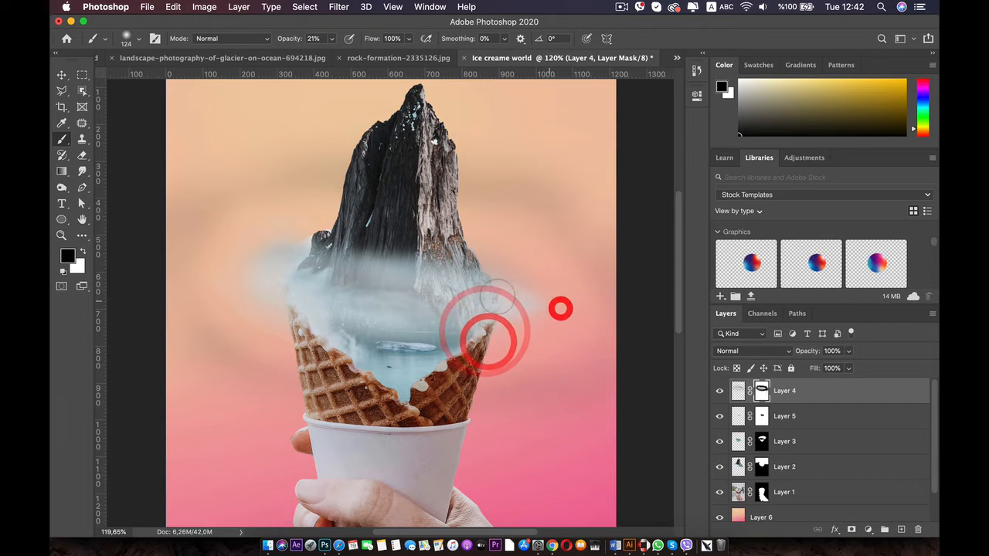
{"action": "left_click", "coordinate": [476, 289]}
{"action": "left_click", "coordinate": [454, 301]}
{"action": "left_click", "coordinate": [520, 321]}
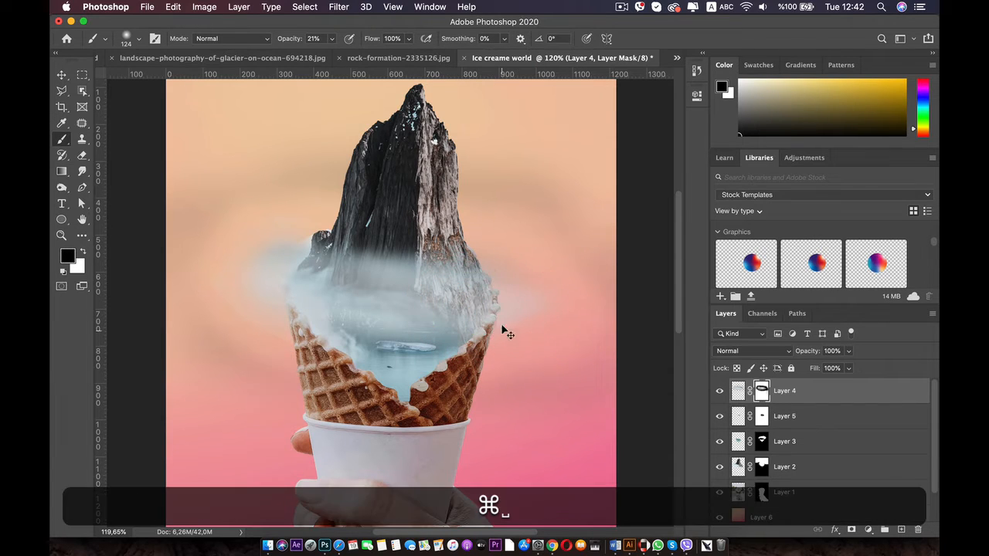
{"action": "key", "text": "super+z"}
{"action": "key", "text": "super+z"}
{"action": "key", "text": "super+z"}
{"action": "key", "text": "super+z"}
{"action": "key", "text": "super+z"}
Mask out Layer 4's haze around the left end of the mist and along the cone's left edge.
{"action": "left_click", "coordinate": [228, 239]}
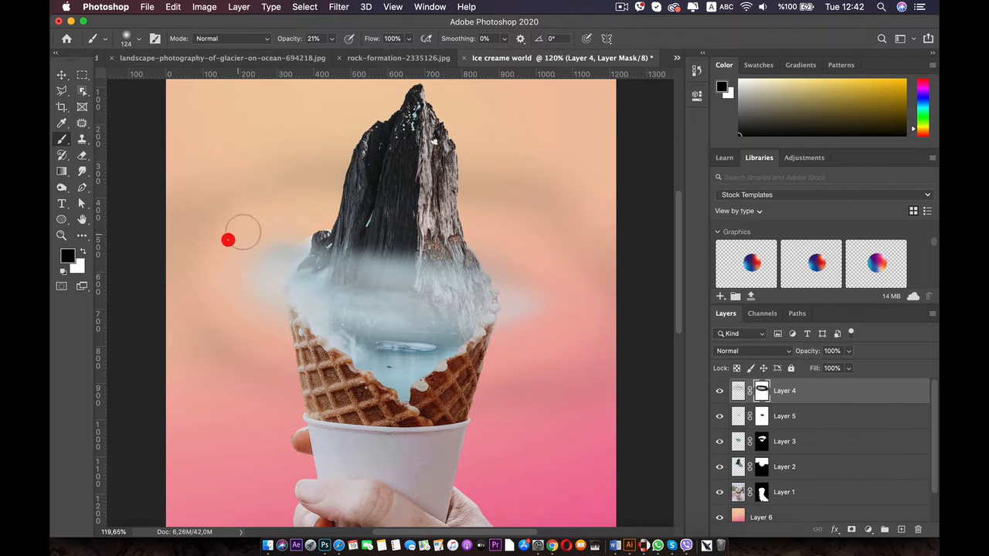
{"action": "left_click", "coordinate": [205, 265]}
{"action": "left_click", "coordinate": [199, 293]}
{"action": "left_click", "coordinate": [232, 359]}
{"action": "left_click", "coordinate": [237, 334]}
{"action": "left_click", "coordinate": [221, 320]}
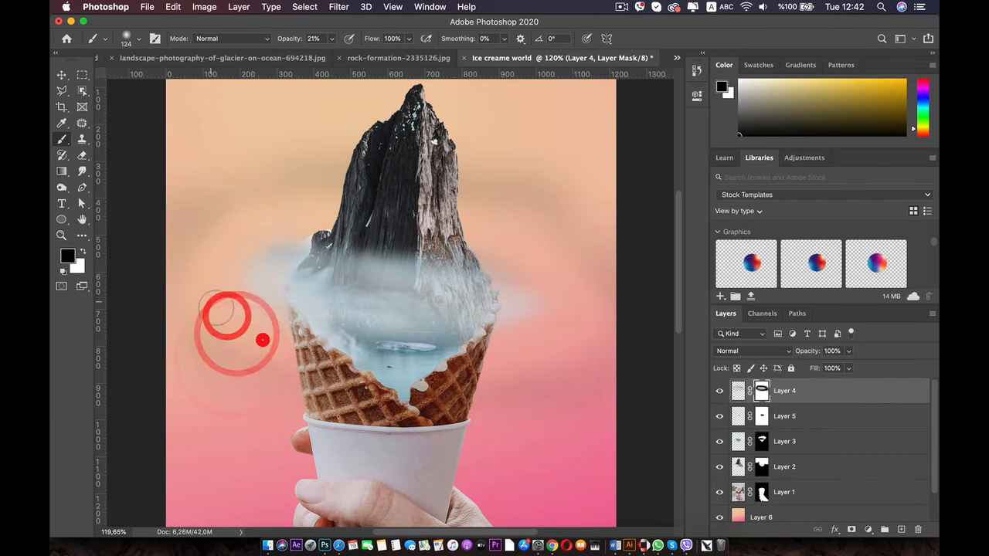
{"action": "left_click", "coordinate": [254, 335]}
{"action": "left_click", "coordinate": [281, 342]}
{"action": "left_click", "coordinate": [251, 318]}
{"action": "left_click", "coordinate": [300, 346]}
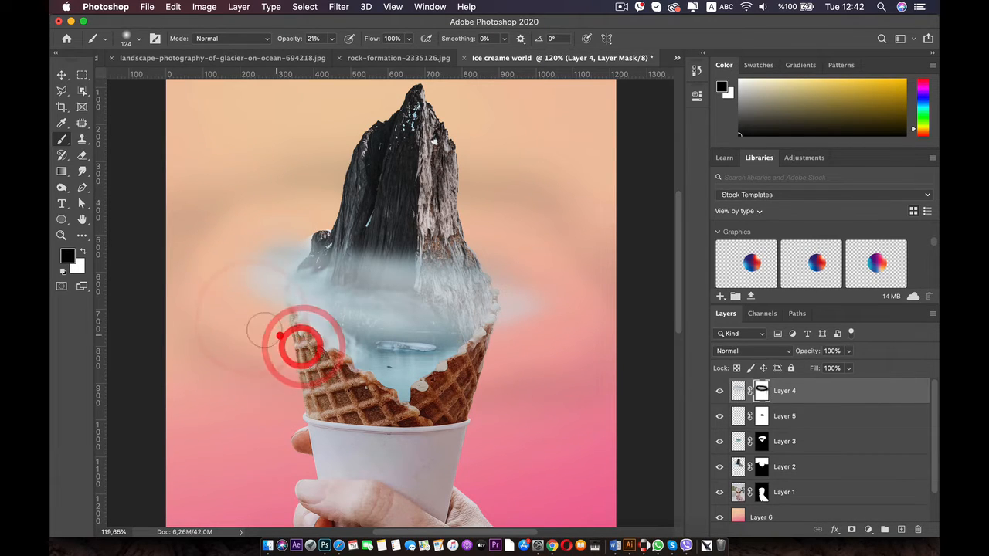
{"action": "left_click", "coordinate": [280, 337]}
Paint black on Layer 4's mask to clear the grey haze from the background's left side.
{"action": "left_click", "coordinate": [236, 234]}
{"action": "left_click", "coordinate": [190, 189]}
{"action": "left_click", "coordinate": [178, 225]}
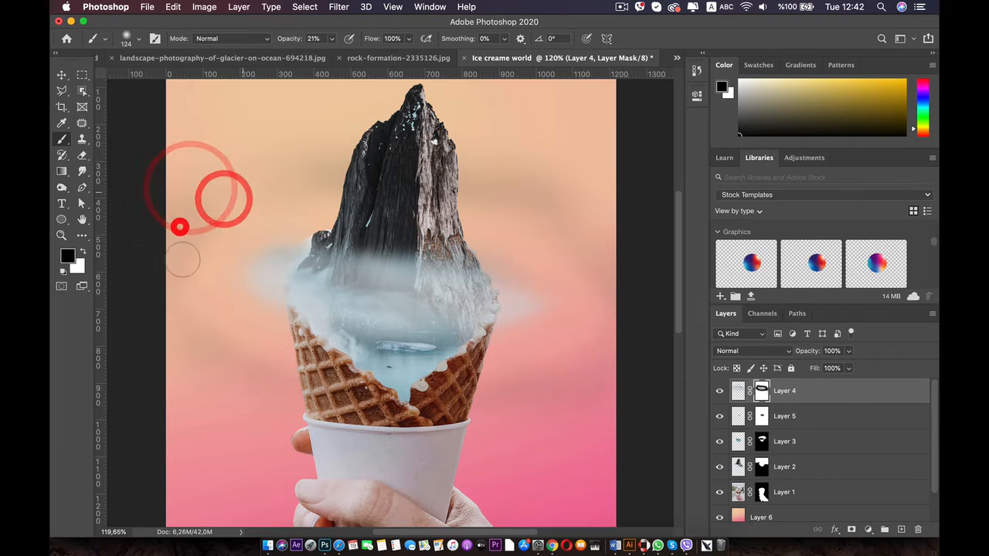
{"action": "left_click", "coordinate": [192, 209]}
{"action": "left_click", "coordinate": [184, 228]}
{"action": "left_click", "coordinate": [195, 372]}
{"action": "left_click", "coordinate": [218, 379]}
{"action": "left_click", "coordinate": [234, 342]}
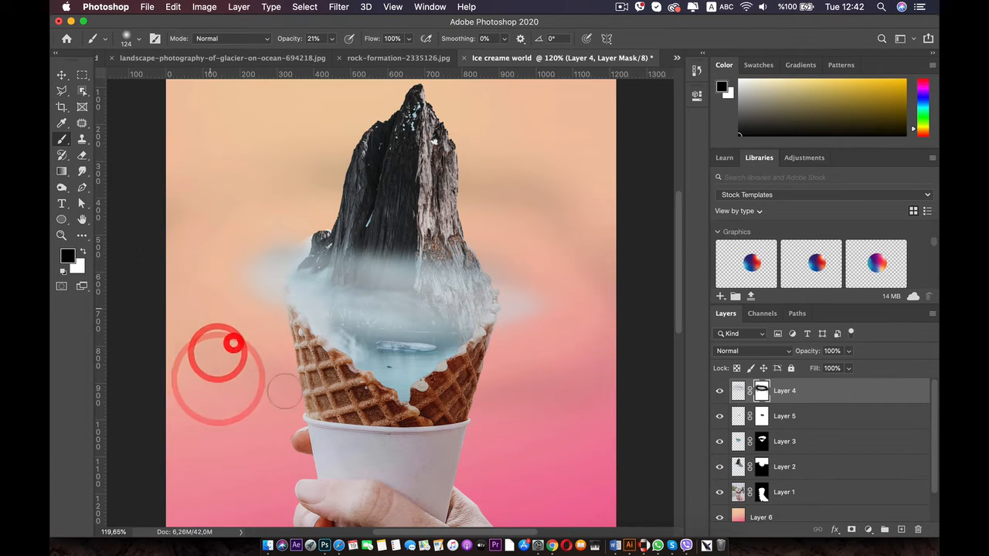
{"action": "left_click", "coordinate": [174, 302]}
{"action": "left_click", "coordinate": [186, 177]}
{"action": "left_click", "coordinate": [208, 182]}
Clear Layer 4's grey haze from the background on the right of the rock and down around the waffle cone.
{"action": "left_click", "coordinate": [470, 198]}
{"action": "left_click", "coordinate": [449, 159]}
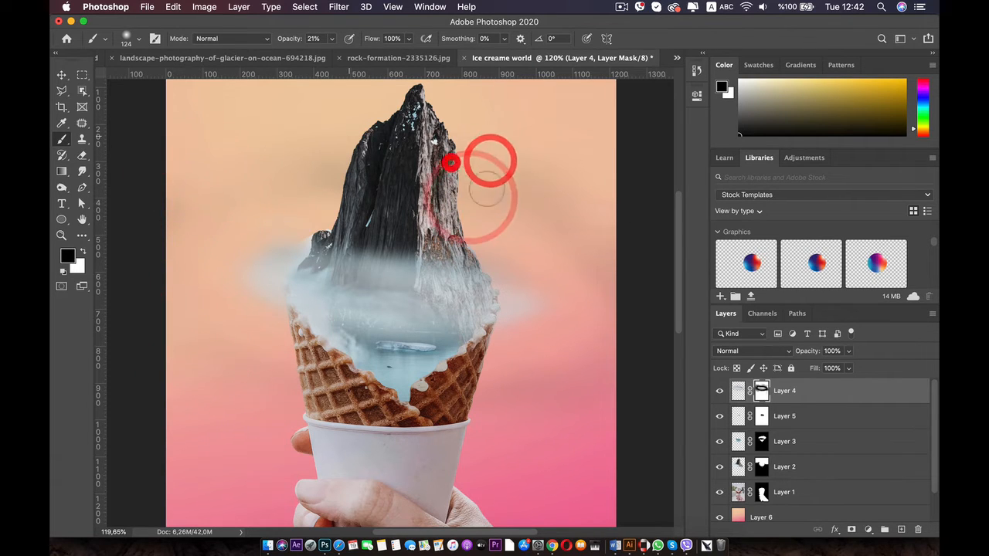
{"action": "left_click", "coordinate": [525, 203]}
{"action": "left_click", "coordinate": [618, 236]}
{"action": "left_click", "coordinate": [602, 256]}
{"action": "left_click", "coordinate": [592, 235]}
{"action": "left_click", "coordinate": [592, 276]}
{"action": "left_click", "coordinate": [558, 300]}
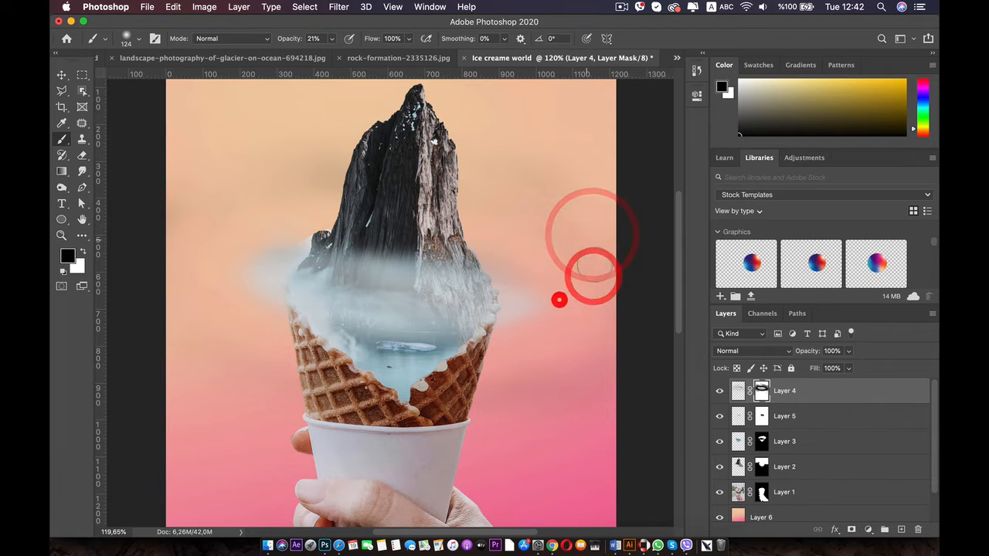
{"action": "left_click", "coordinate": [569, 286]}
{"action": "left_click", "coordinate": [523, 367]}
{"action": "left_click", "coordinate": [486, 396]}
{"action": "left_click", "coordinate": [480, 387]}
{"action": "left_click", "coordinate": [453, 390]}
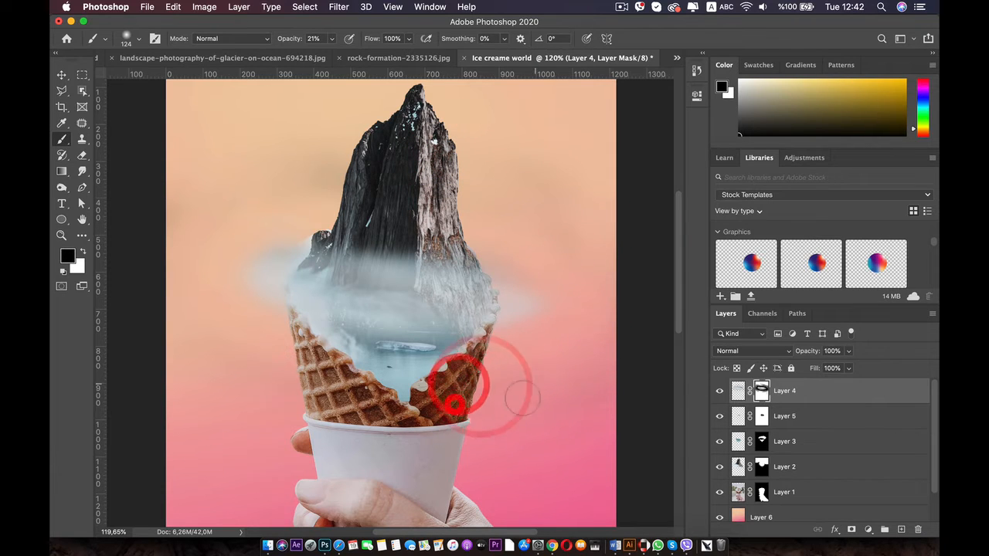
{"action": "left_click", "coordinate": [327, 409]}
Enlarge the brush to 194 px and mask out the remaining Layer 4 haze on both sides of the rock.
{"action": "right_click", "coordinate": [243, 389]}
{"action": "left_click_drag", "start_coordinate": [354, 366], "coordinate": [368, 366]}
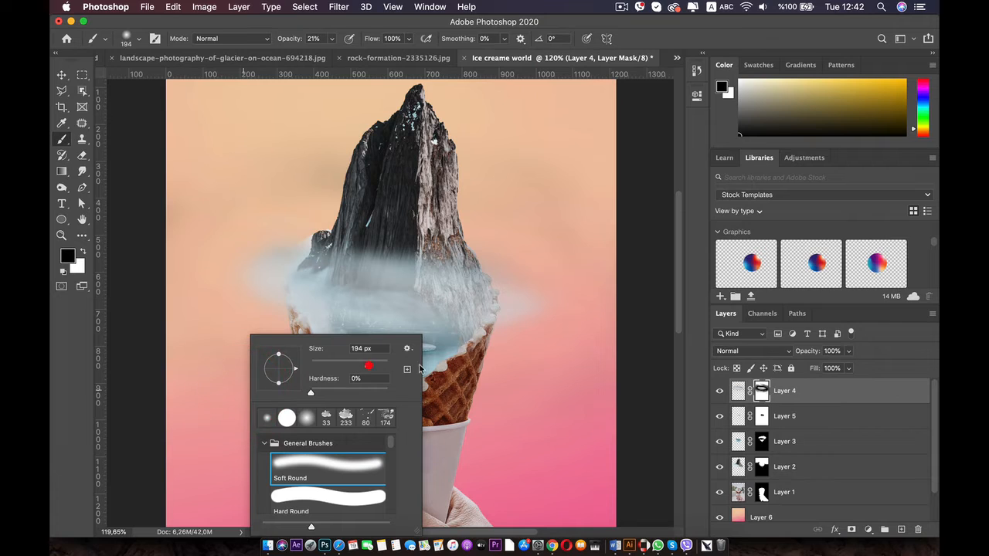
{"action": "left_click", "coordinate": [556, 192]}
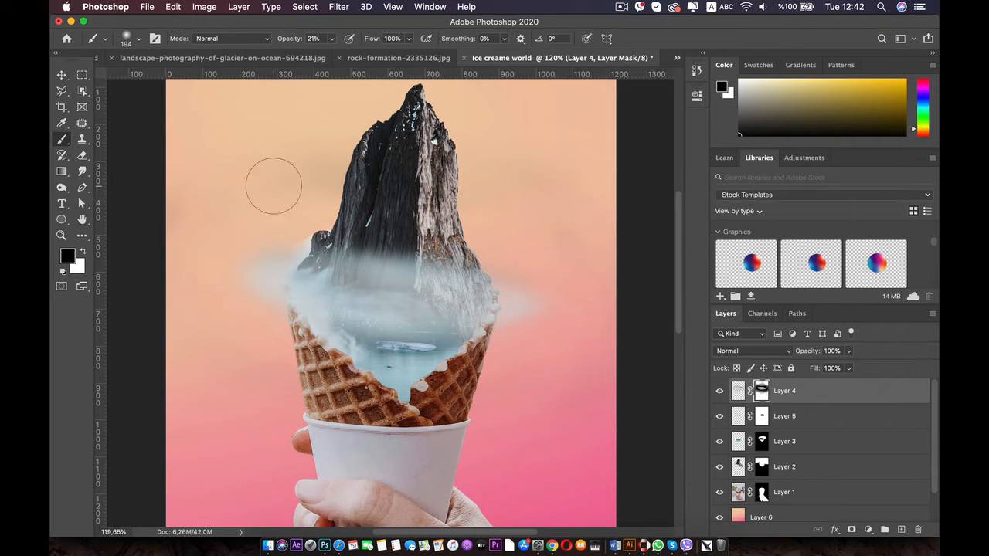
{"action": "mouse_move", "coordinate": [241, 216]}
{"action": "left_mouse_down"}
{"action": "mouse_move", "coordinate": [510, 248]}
{"action": "mouse_move", "coordinate": [528, 276]}
{"action": "left_mouse_up"}
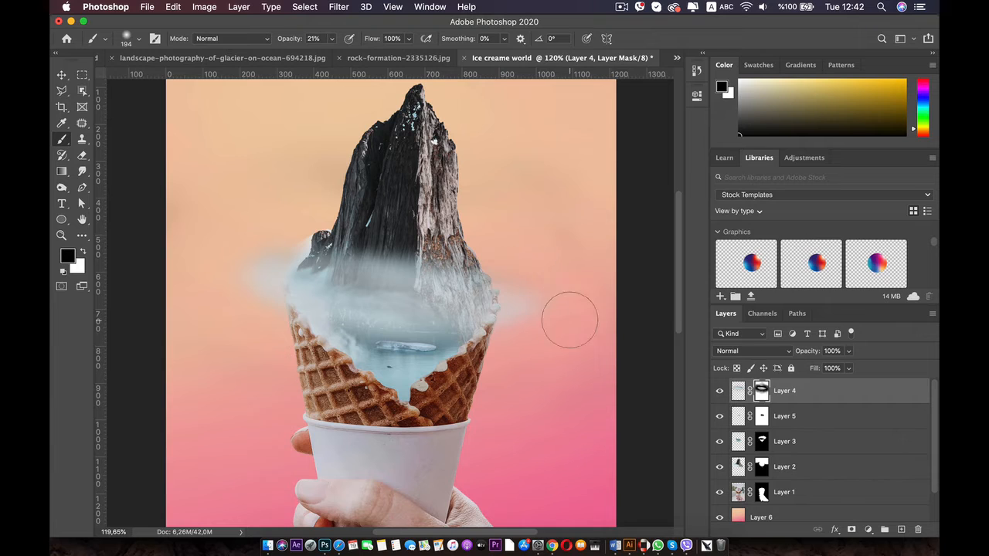
Soften the outer ends of the mist on Layer 4's mask with a 348 px brush at 8% opacity.
{"action": "right_click", "coordinate": [404, 279]}
{"action": "left_click", "coordinate": [533, 311]}
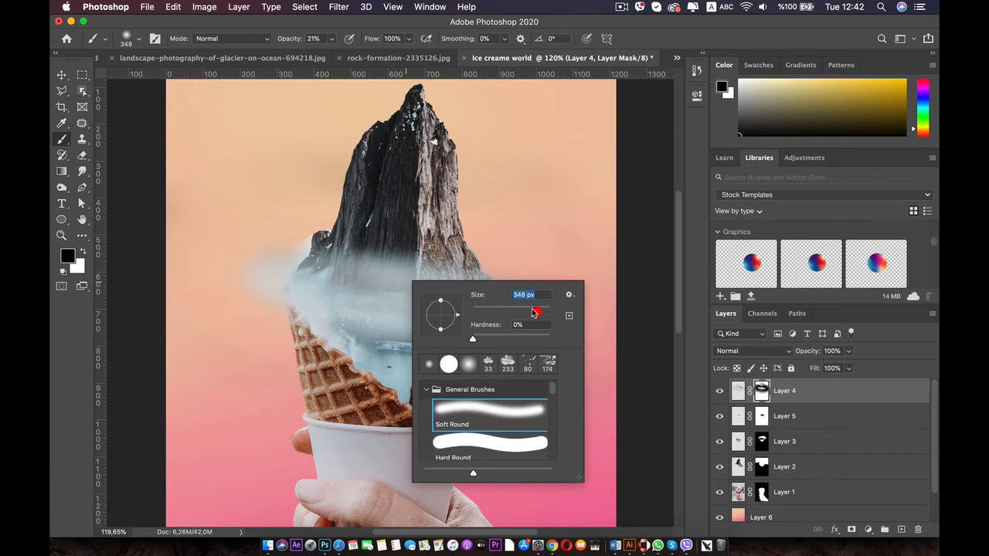
{"action": "left_click", "coordinate": [333, 39]}
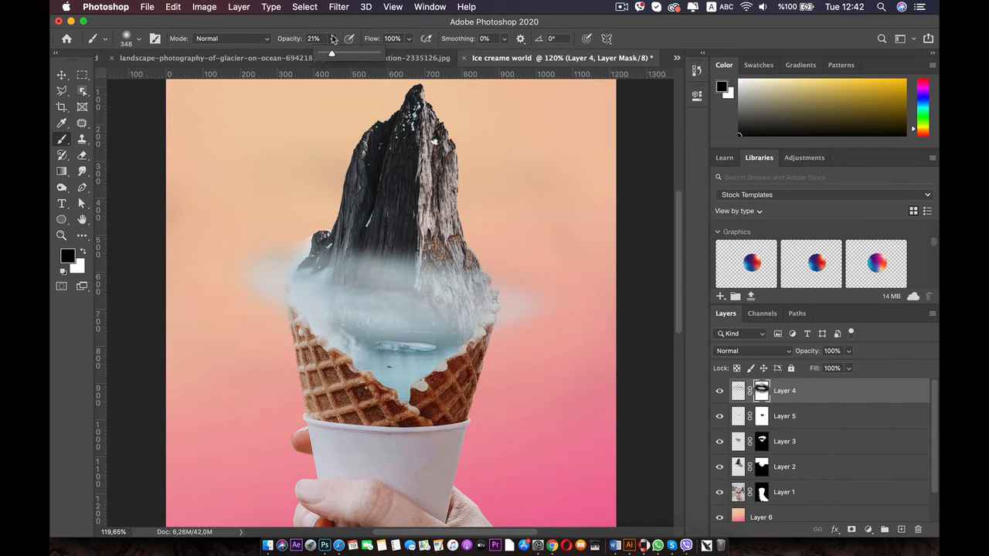
{"action": "left_click", "coordinate": [314, 268]}
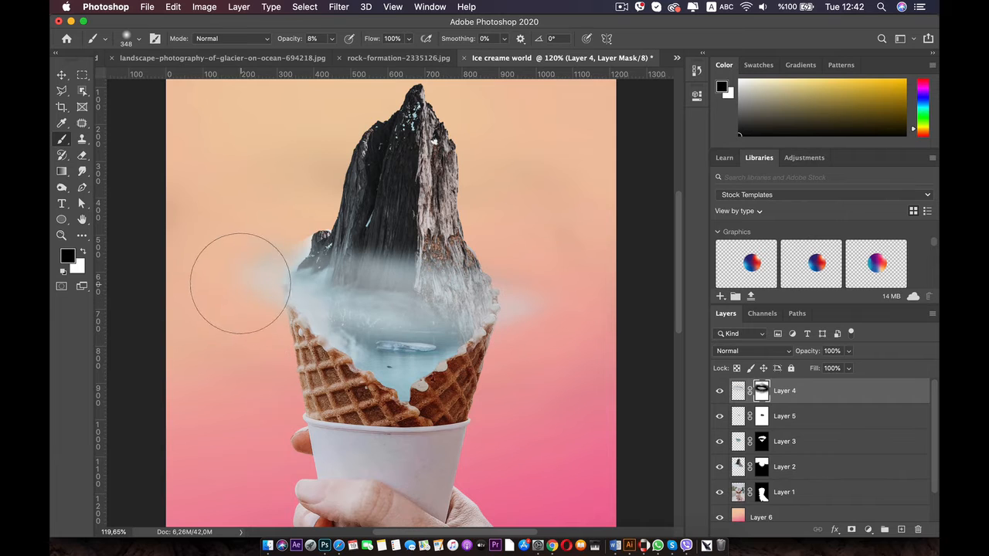
{"action": "mouse_move", "coordinate": [241, 284]}
{"action": "left_mouse_down"}
{"action": "mouse_move", "coordinate": [256, 269]}
{"action": "mouse_move", "coordinate": [238, 296]}
{"action": "left_mouse_up"}
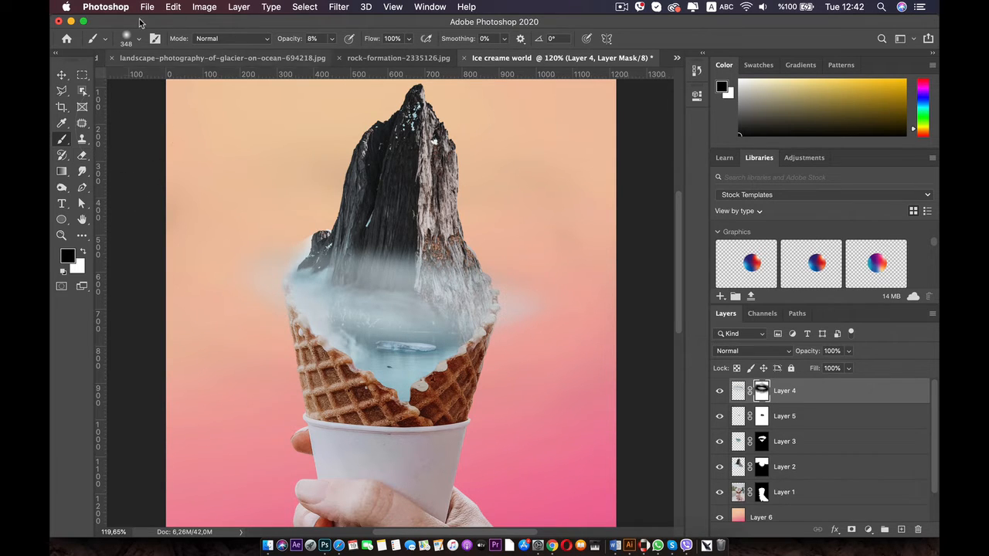
{"action": "left_click", "coordinate": [60, 75]}
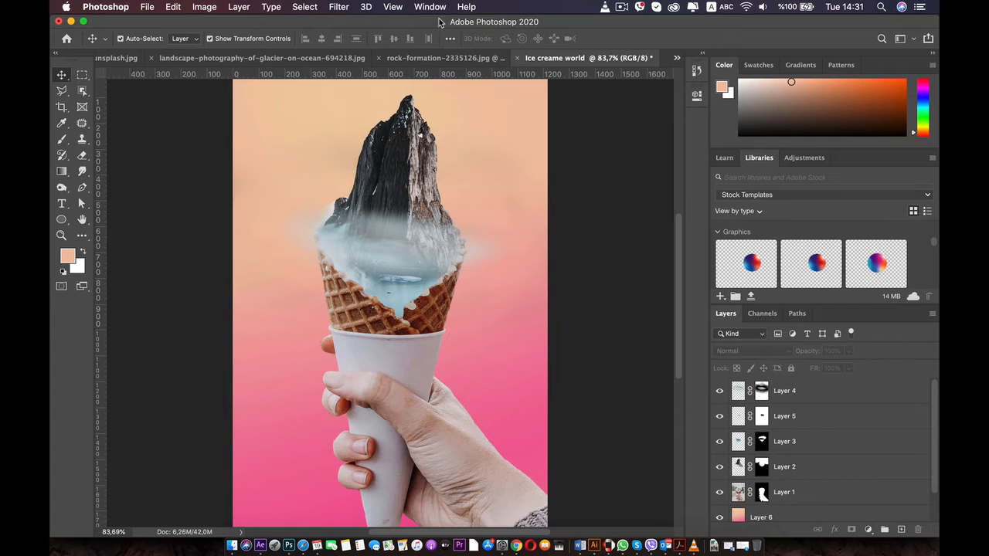
Activate Layer 2's layer mask for work on the small rock at the mist's left edge.
{"action": "scroll", "coordinate": [408, 176], "scroll_direction": "up", "scroll_amount": 3}
{"action": "key", "text": "space"}
{"action": "left_click_drag", "start_coordinate": [348, 187], "coordinate": [339, 286]}
{"action": "scroll", "coordinate": [313, 298], "scroll_direction": "up", "scroll_amount": 2}
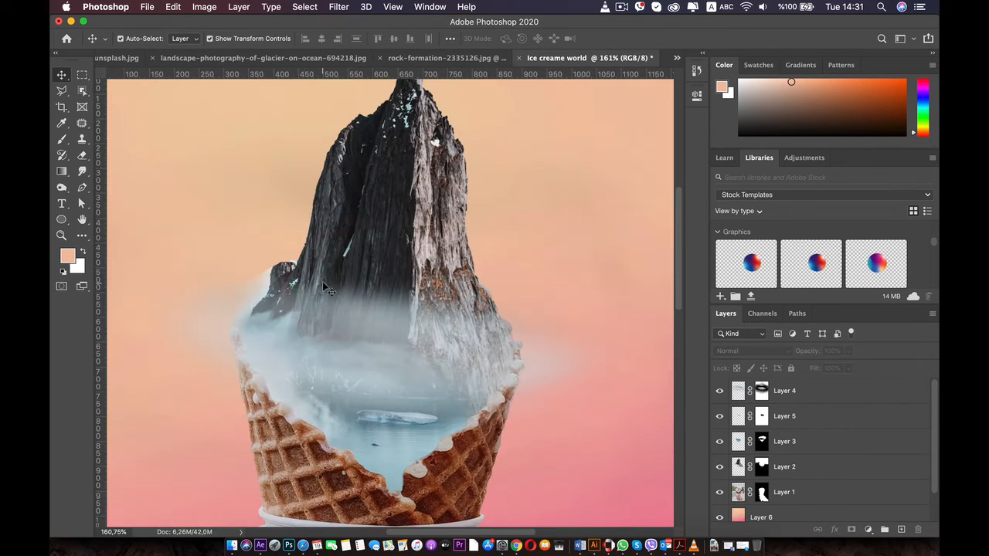
{"action": "left_click", "coordinate": [800, 465]}
{"action": "scroll", "coordinate": [408, 171], "scroll_direction": "up", "scroll_amount": 2}
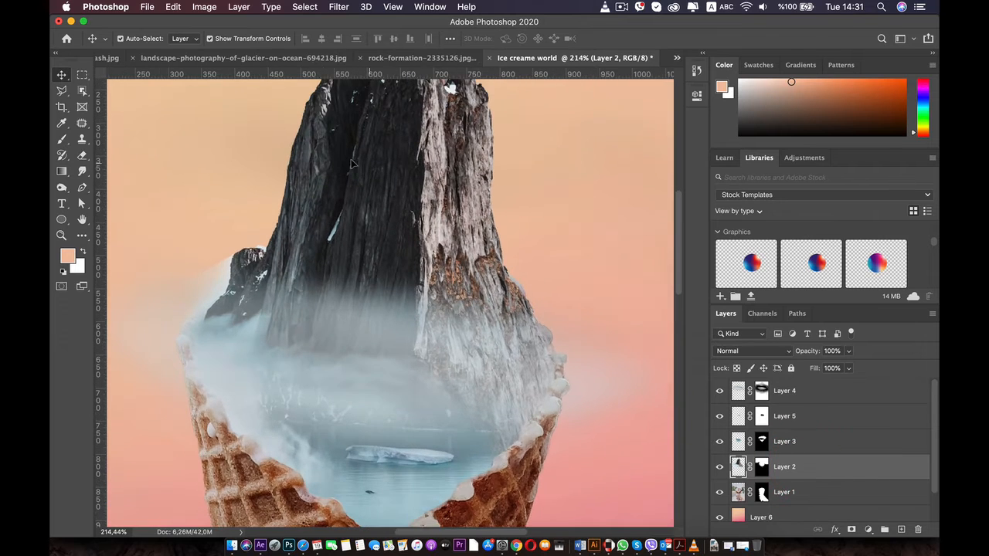
{"action": "key", "text": "space"}
{"action": "left_click_drag", "start_coordinate": [332, 160], "coordinate": [547, 221]}
{"action": "scroll", "coordinate": [465, 319], "scroll_direction": "up", "scroll_amount": 3}
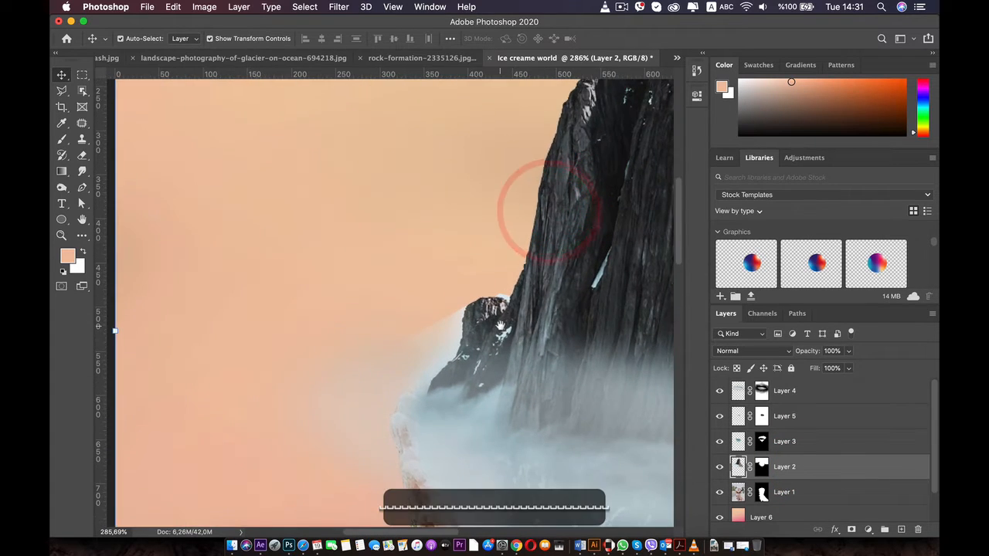
{"action": "left_click_drag", "start_coordinate": [503, 329], "coordinate": [453, 242]}
{"action": "left_click", "coordinate": [767, 469]}
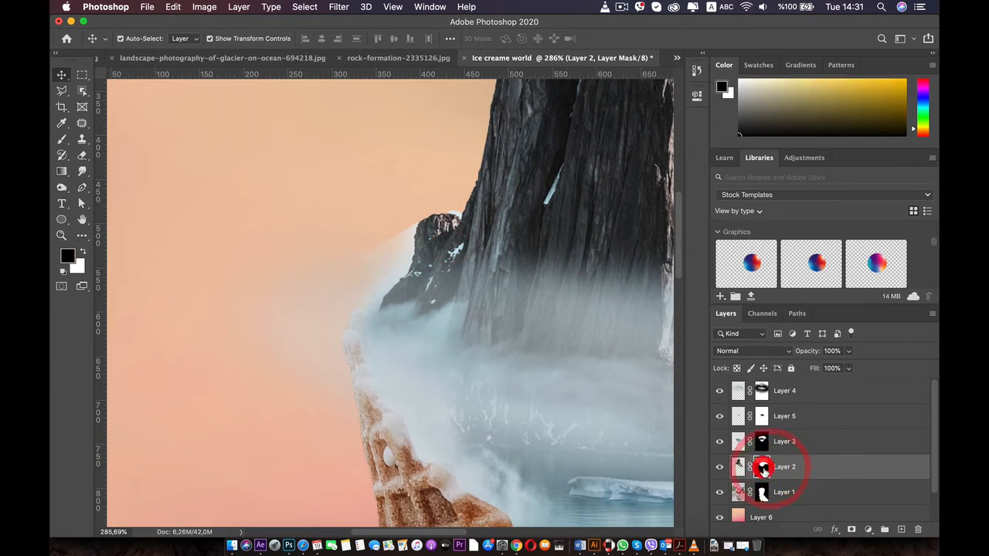
Set the Brush tool to 30 px and 16% opacity for masking the pale fringe beside the small rock.
{"action": "left_click", "coordinate": [64, 141]}
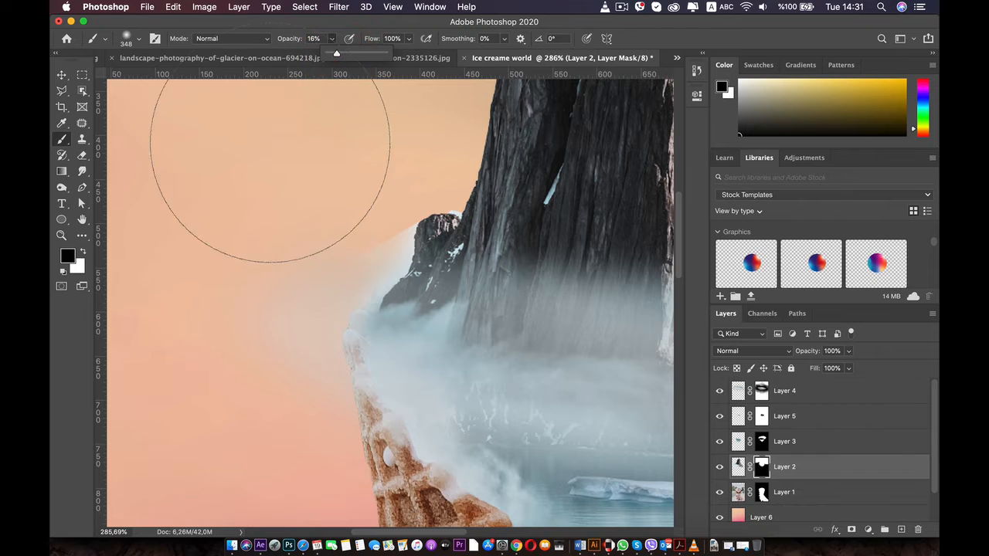
{"action": "right_click", "coordinate": [270, 143]}
{"action": "left_click_drag", "start_coordinate": [399, 172], "coordinate": [347, 173]}
{"action": "left_click", "coordinate": [191, 160]}
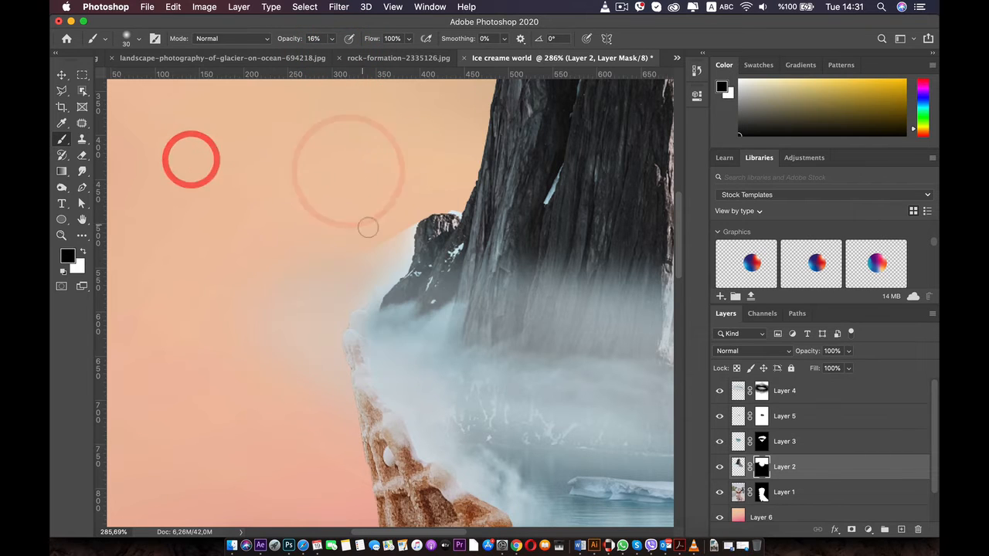
{"action": "key", "text": "z"}
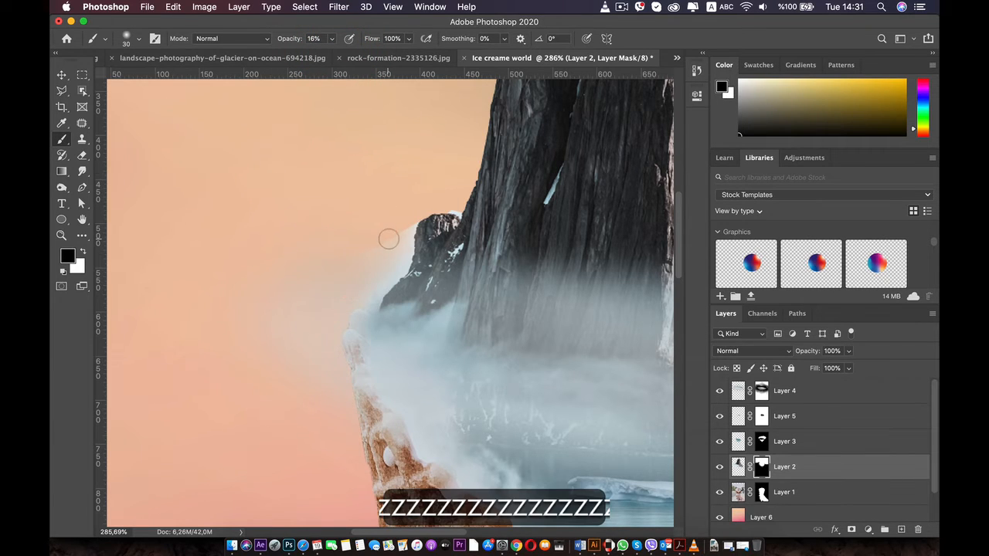
Undo the last mask strokes beside the small rock on Layer 2.
{"action": "mouse_move", "coordinate": [390, 240]}
{"action": "left_mouse_down"}
{"action": "mouse_move", "coordinate": [386, 232]}
{"action": "mouse_move", "coordinate": [327, 278]}
{"action": "mouse_move", "coordinate": [393, 247]}
{"action": "mouse_move", "coordinate": [404, 227]}
{"action": "mouse_move", "coordinate": [400, 241]}
{"action": "left_mouse_up"}
{"action": "key", "text": "super+z"}
{"action": "key", "text": "super+z"}
{"action": "key", "text": "super+z"}
{"action": "key", "text": "super+z"}
{"action": "key", "text": "super+z"}
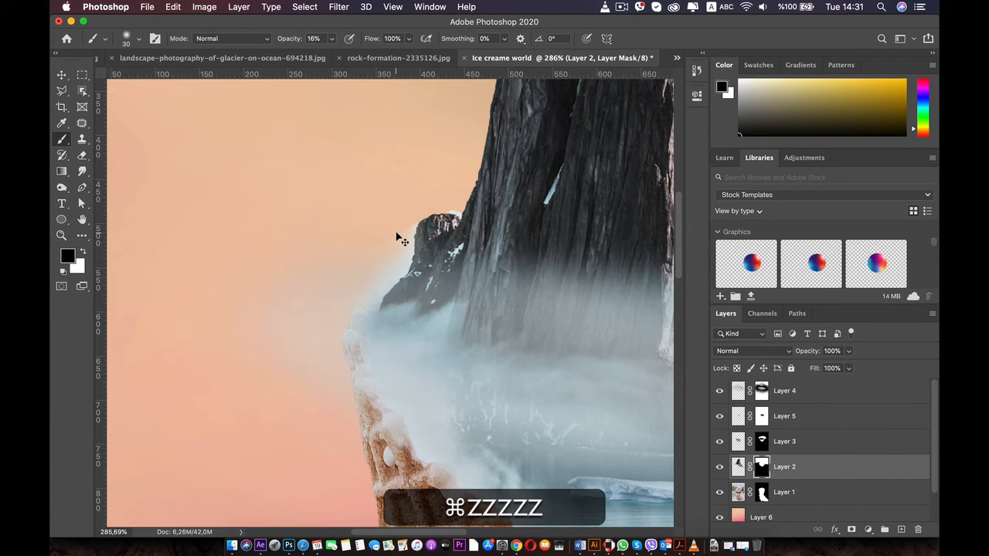
Mask out the pale fringe along the small rock's upper left edge on Layer 2's mask with the 30 px brush.
{"action": "mouse_move", "coordinate": [399, 228]}
{"action": "left_mouse_down"}
{"action": "mouse_move", "coordinate": [391, 260]}
{"action": "mouse_move", "coordinate": [407, 219]}
{"action": "left_mouse_up"}
{"action": "scroll", "coordinate": [403, 286], "scroll_direction": "up", "scroll_amount": 5}
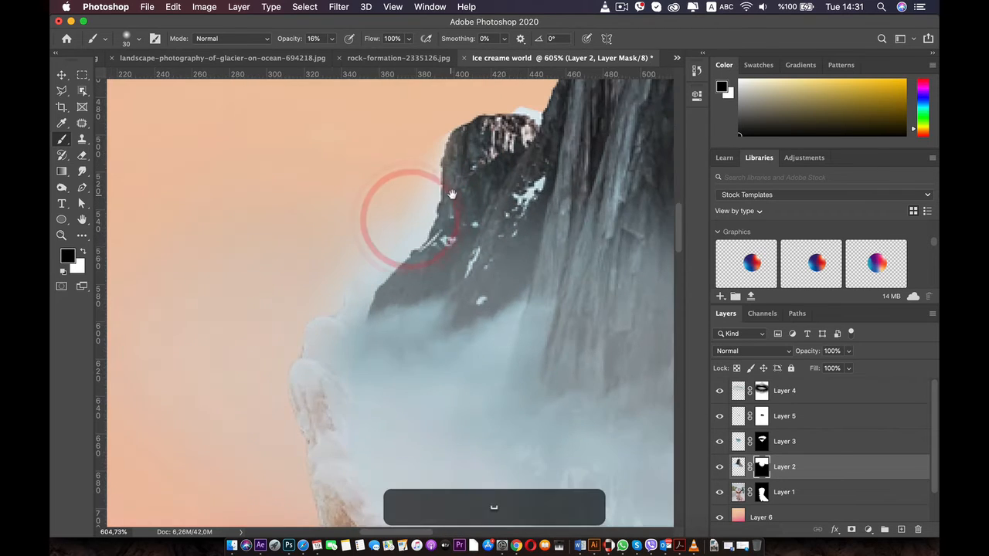
{"action": "left_click_drag", "start_coordinate": [453, 195], "coordinate": [411, 321]}
{"action": "scroll", "coordinate": [393, 264], "scroll_direction": "up", "scroll_amount": 4}
{"action": "scroll", "coordinate": [390, 261], "scroll_direction": "up", "scroll_amount": 1}
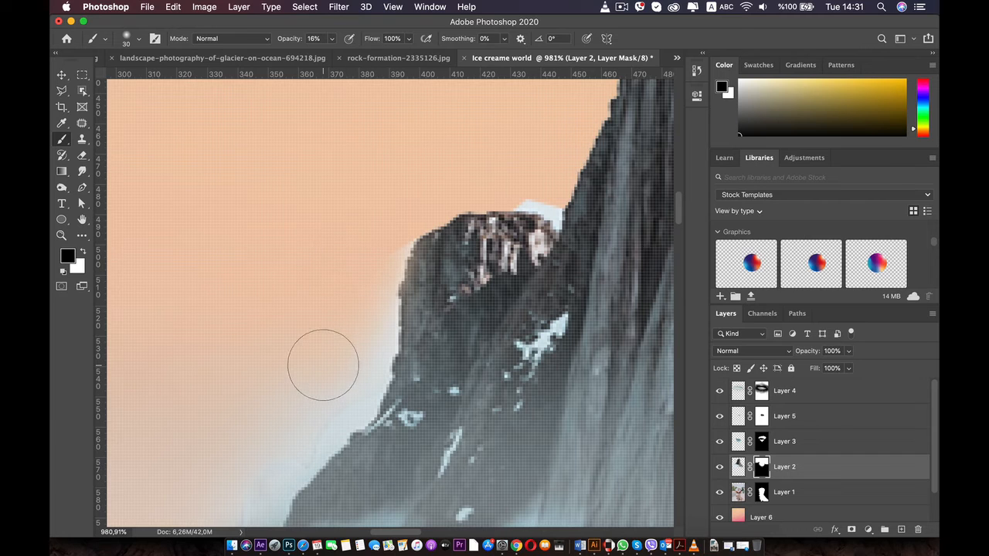
Reduce the brush to 14 px and paint over the pale patch above the small rock on Layer 2's mask.
{"action": "scroll", "coordinate": [533, 217], "scroll_direction": "up", "scroll_amount": 5}
{"action": "scroll", "coordinate": [533, 216], "scroll_direction": "right", "scroll_amount": 2}
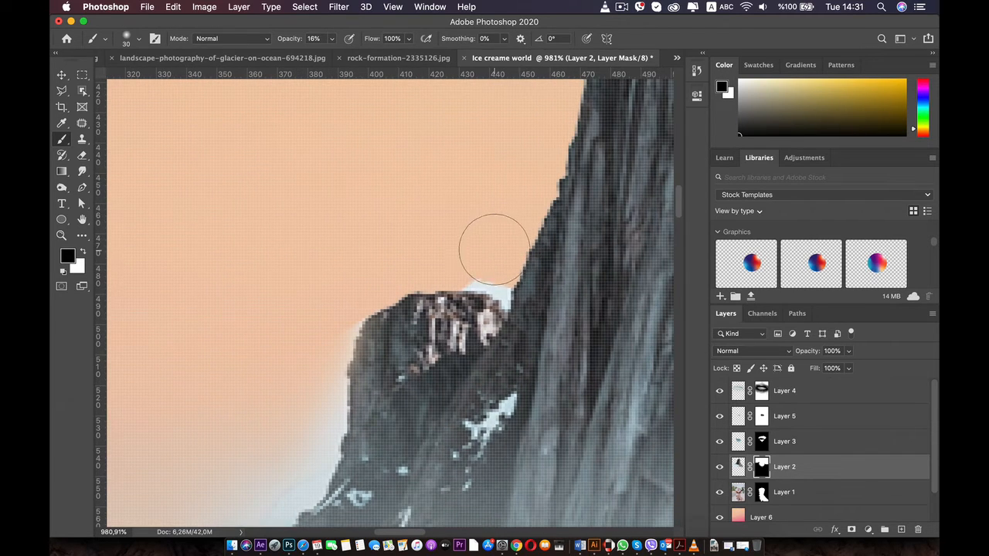
{"action": "scroll", "coordinate": [494, 249], "scroll_direction": "up", "scroll_amount": 2}
{"action": "right_click", "coordinate": [507, 233]}
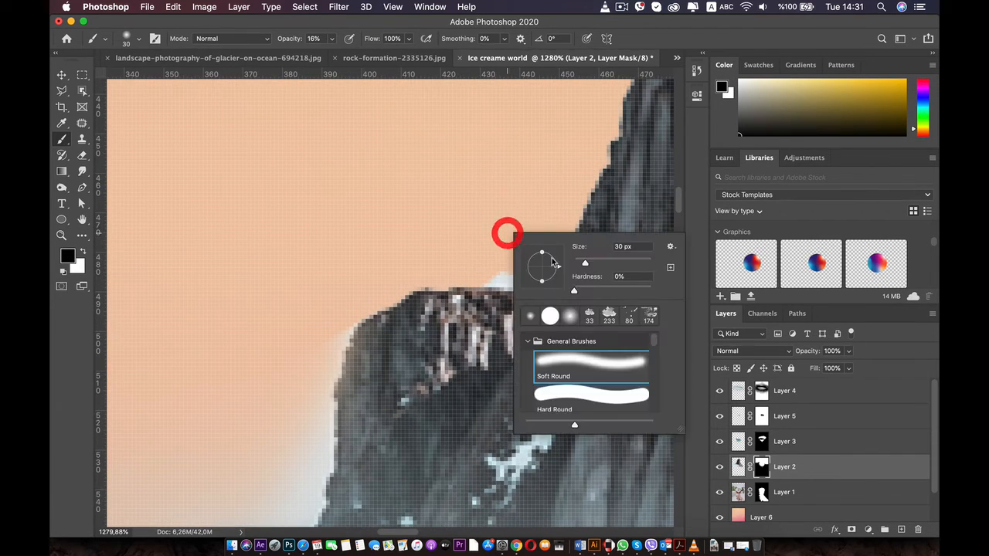
{"action": "left_click_drag", "start_coordinate": [585, 263], "coordinate": [580, 263]}
{"action": "left_click_drag", "start_coordinate": [486, 267], "coordinate": [499, 266]}
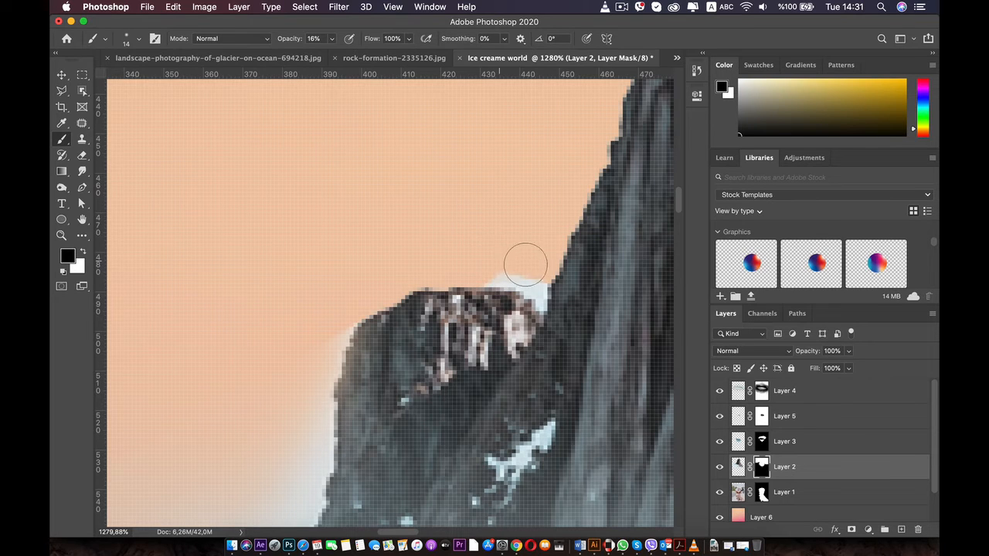
Reduce the brush to 6 px and mask out the pale patch where the small rock's top meets the main rock.
{"action": "right_click", "coordinate": [515, 266]}
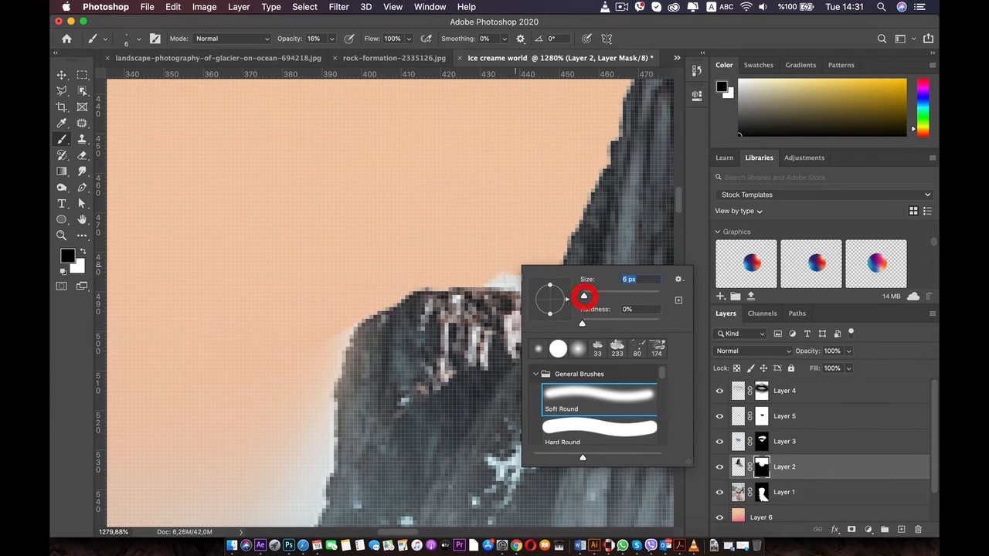
{"action": "left_click_drag", "start_coordinate": [583, 295], "coordinate": [584, 296]}
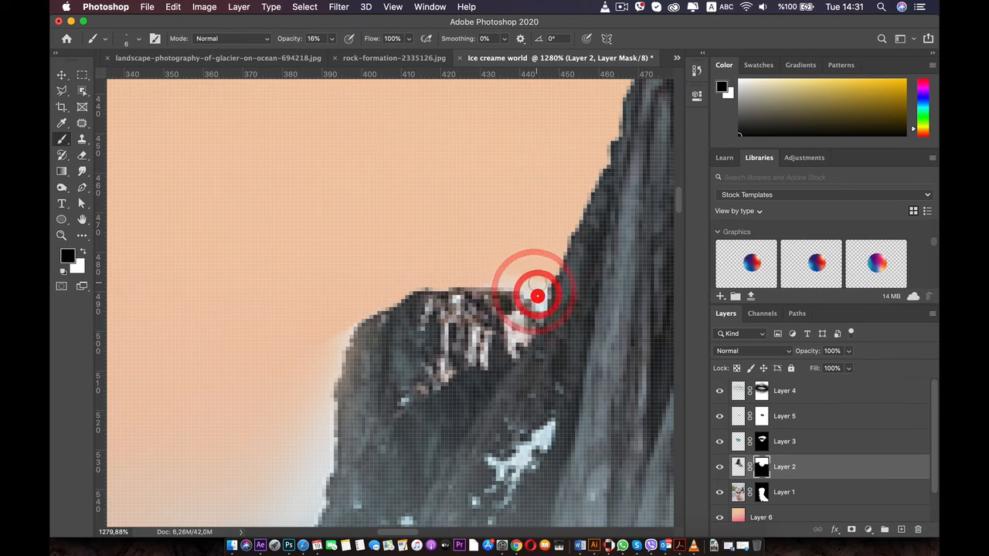
{"action": "left_click", "coordinate": [508, 282]}
{"action": "left_click", "coordinate": [497, 273]}
{"action": "left_click", "coordinate": [507, 276]}
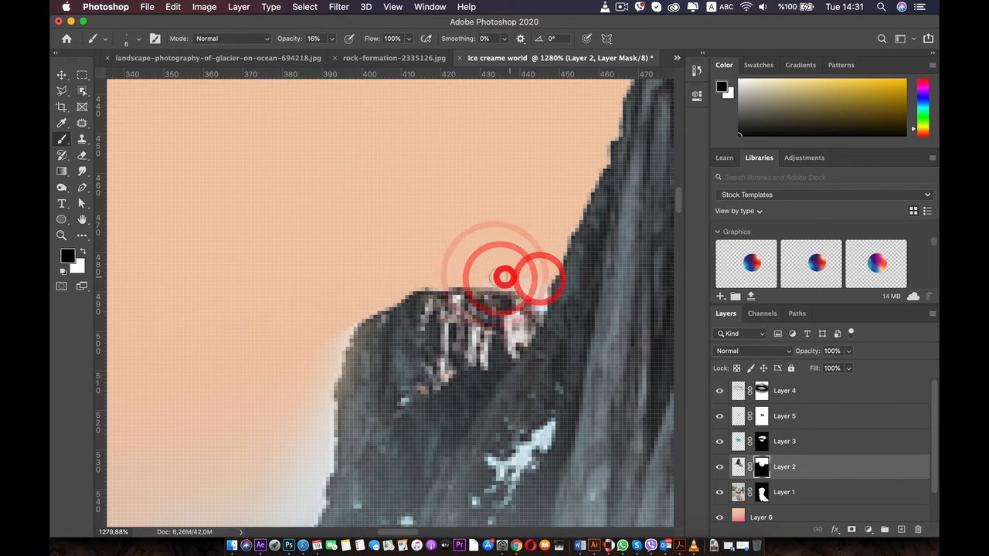
{"action": "left_click", "coordinate": [485, 276]}
{"action": "left_click", "coordinate": [518, 276]}
{"action": "left_click", "coordinate": [537, 292]}
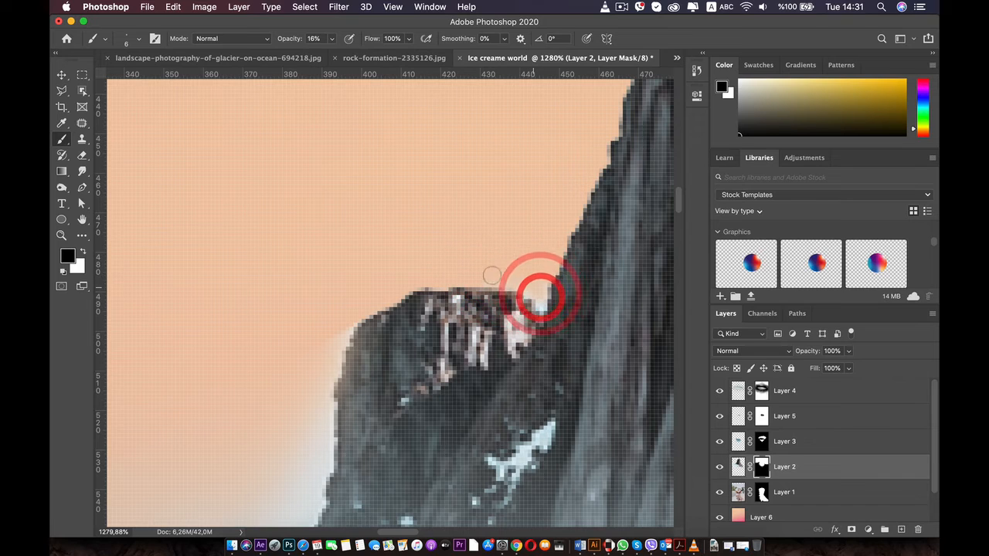
Clean the pale fringe along the small rock's left and top edges on Layer 2's mask with the 6 px brush.
{"action": "left_click", "coordinate": [379, 274]}
{"action": "left_click", "coordinate": [330, 332]}
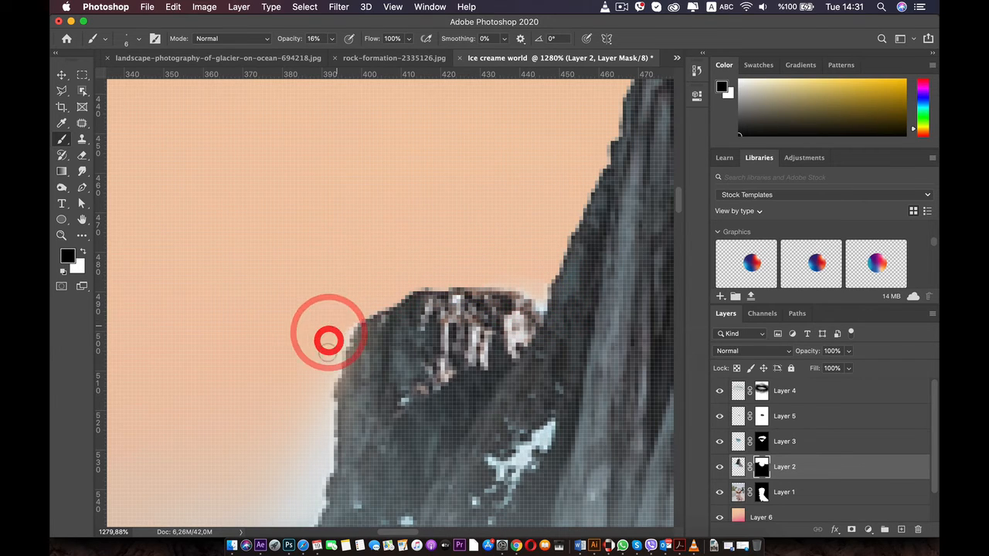
{"action": "left_click", "coordinate": [314, 415]}
{"action": "left_click", "coordinate": [298, 432]}
{"action": "left_click", "coordinate": [316, 397]}
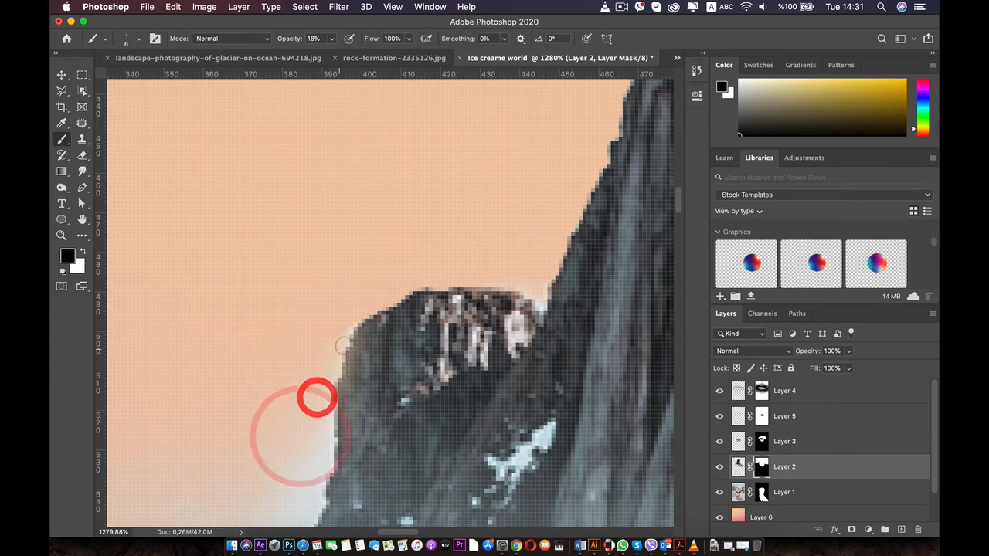
{"action": "left_click", "coordinate": [402, 280]}
Deselect the layers with the Move tool and review the masked rock in the whole composition.
{"action": "scroll", "coordinate": [422, 265], "scroll_direction": "down", "scroll_amount": 14}
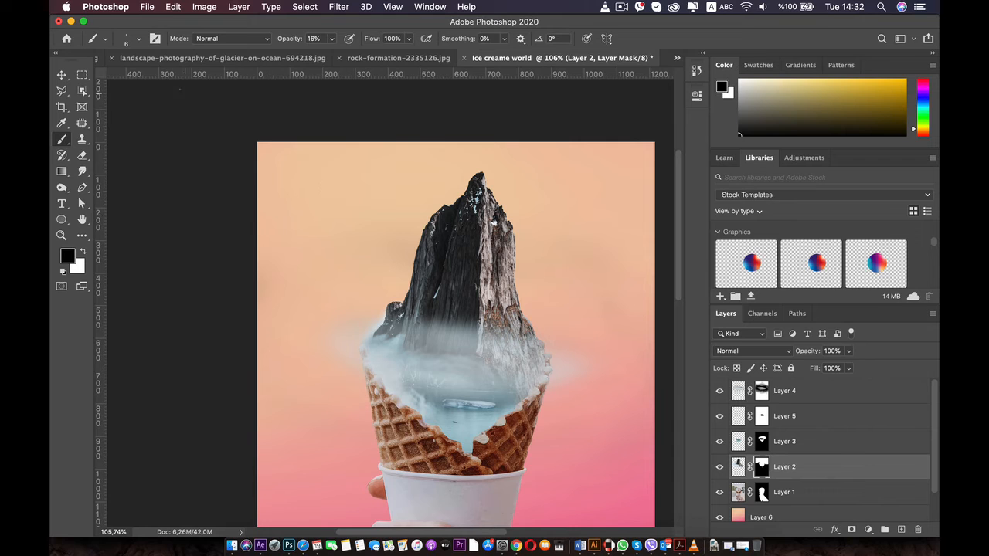
{"action": "left_click", "coordinate": [62, 75]}
{"action": "left_click", "coordinate": [152, 158]}
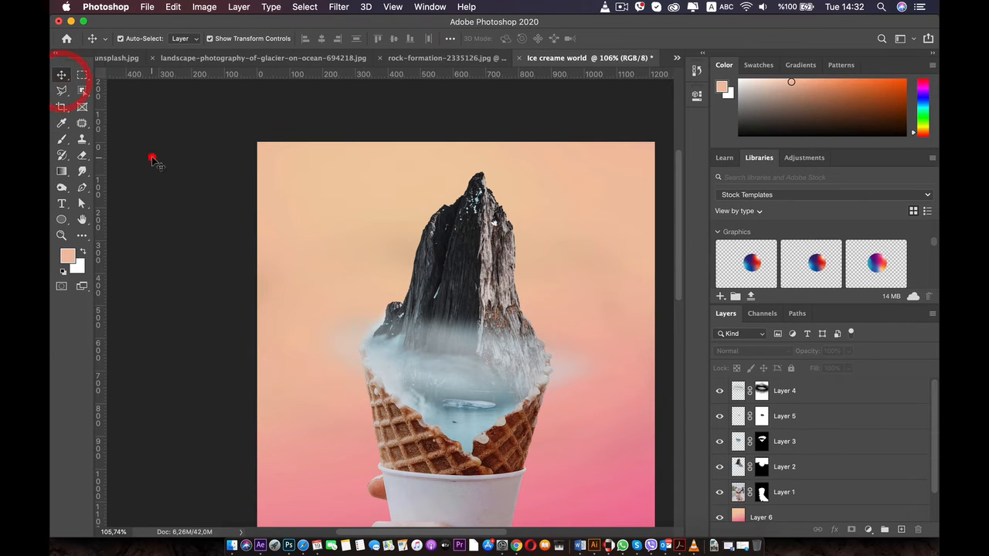
{"action": "key", "text": "super+0"}
{"action": "key", "text": "super+plus"}
{"action": "key", "text": "super+plus"}
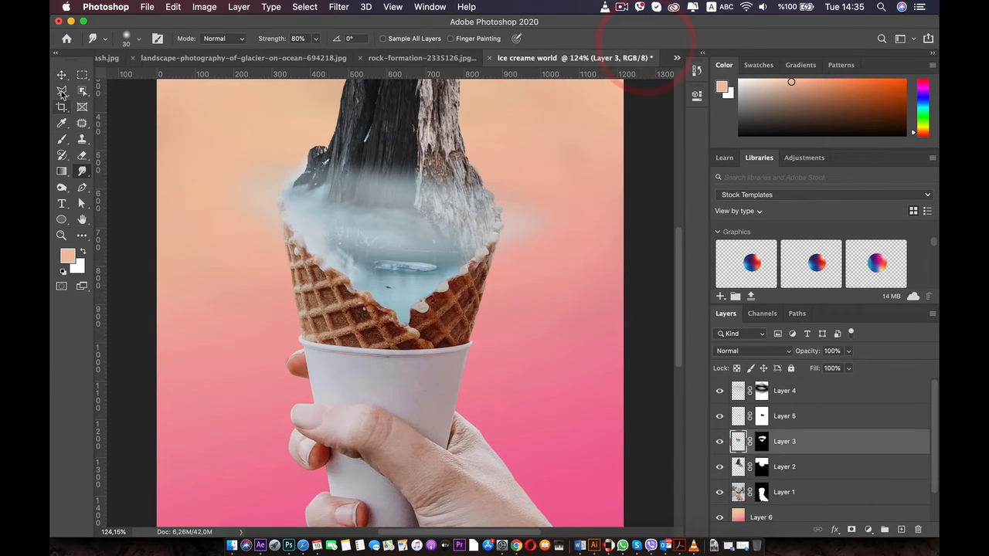
Toggle Layer 3's visibility to identify its content and rename the layer as Lake.
{"action": "left_click", "coordinate": [61, 75]}
{"action": "left_click", "coordinate": [195, 215]}
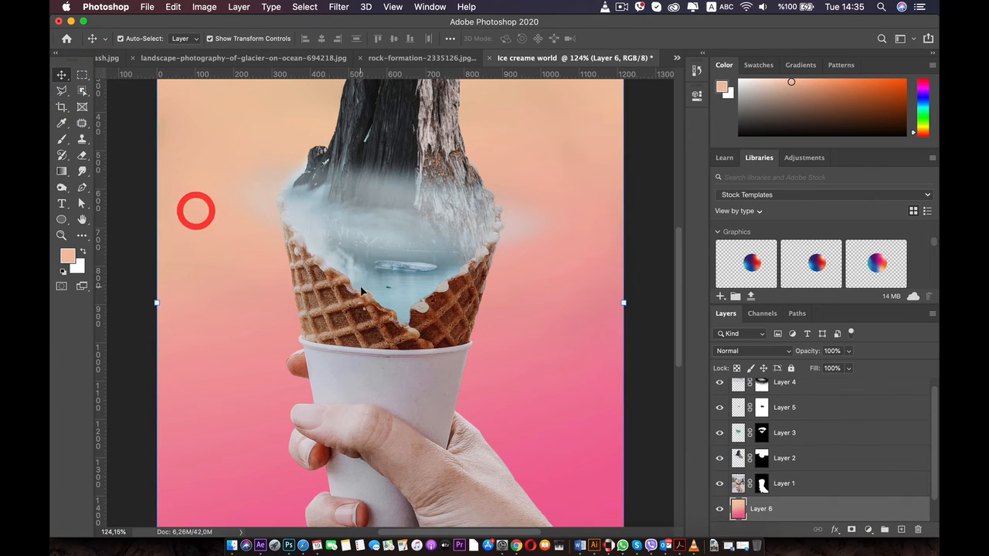
{"action": "scroll", "coordinate": [367, 289], "scroll_direction": "down", "scroll_amount": 2}
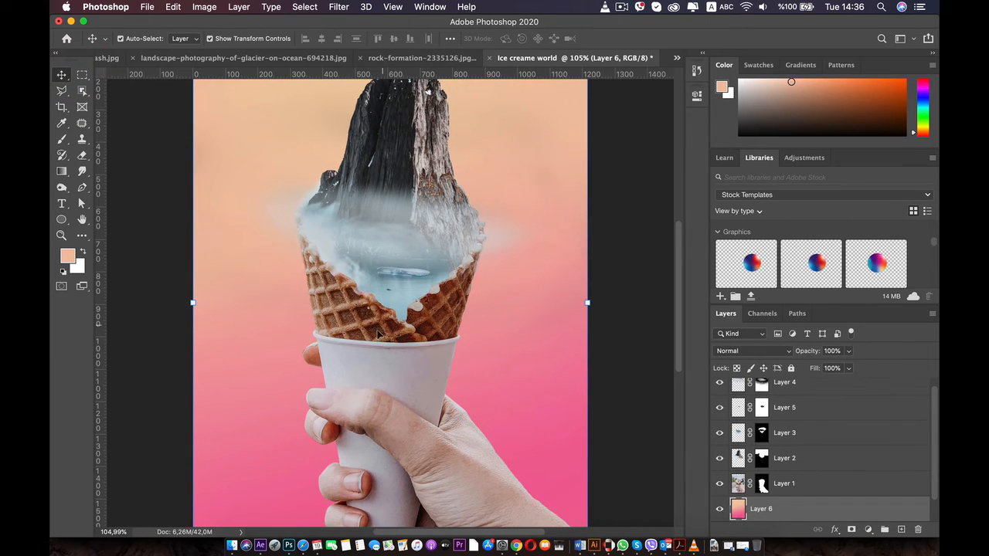
{"action": "left_click", "coordinate": [794, 433]}
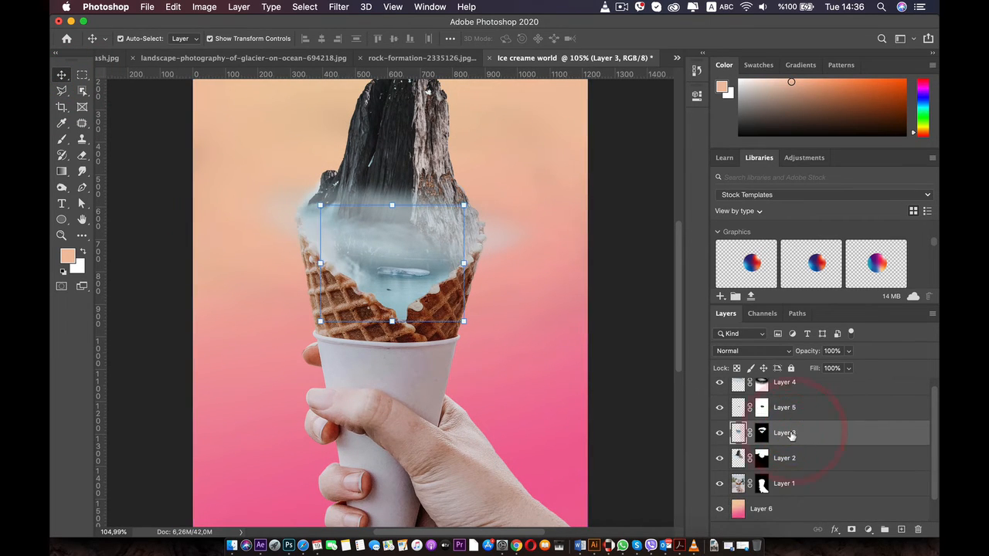
{"action": "double_click", "coordinate": [785, 433]}
{"action": "left_click", "coordinate": [719, 434]}
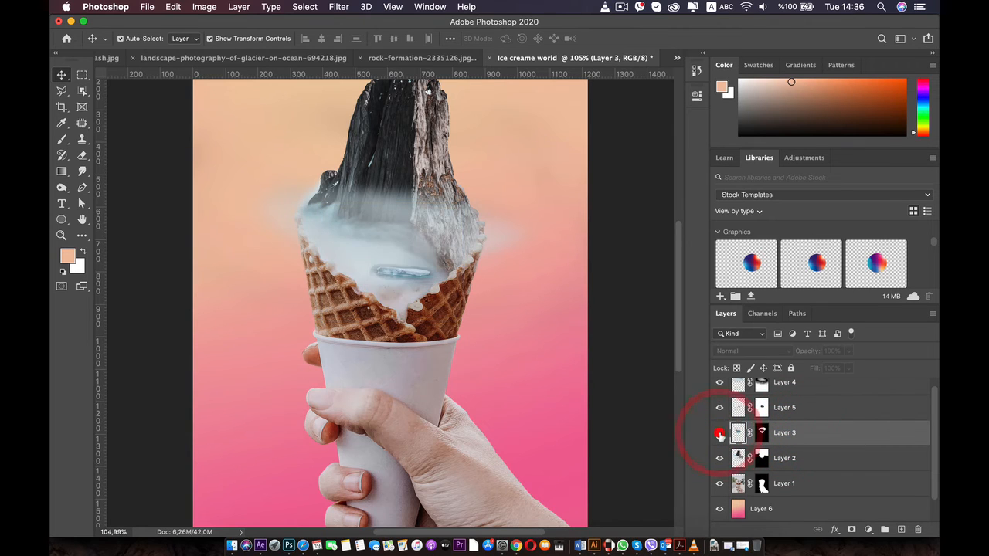
{"action": "left_click", "coordinate": [719, 433]}
{"action": "double_click", "coordinate": [788, 432]}
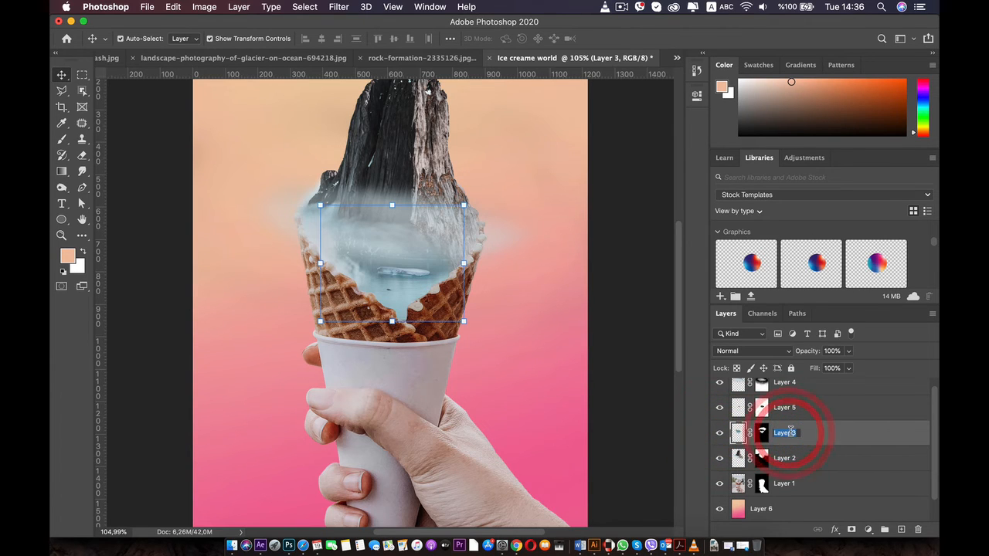
{"action": "type", "text": "Lake"}
{"action": "key", "text": "Return"}
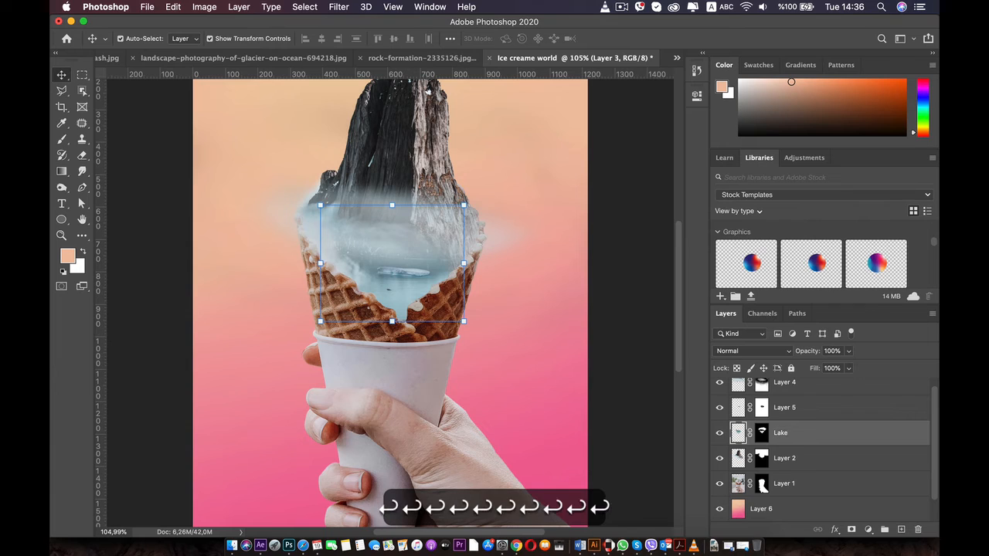
Rename Layer 2 as Mountain and Layer 1 as Ice creame.
{"action": "double_click", "coordinate": [780, 458]}
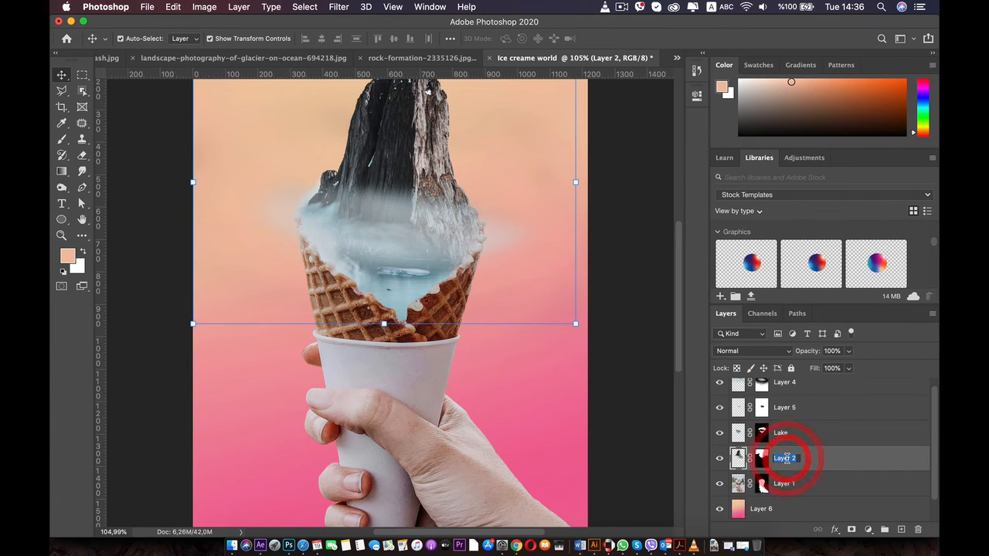
{"action": "type", "text": "Mountain"}
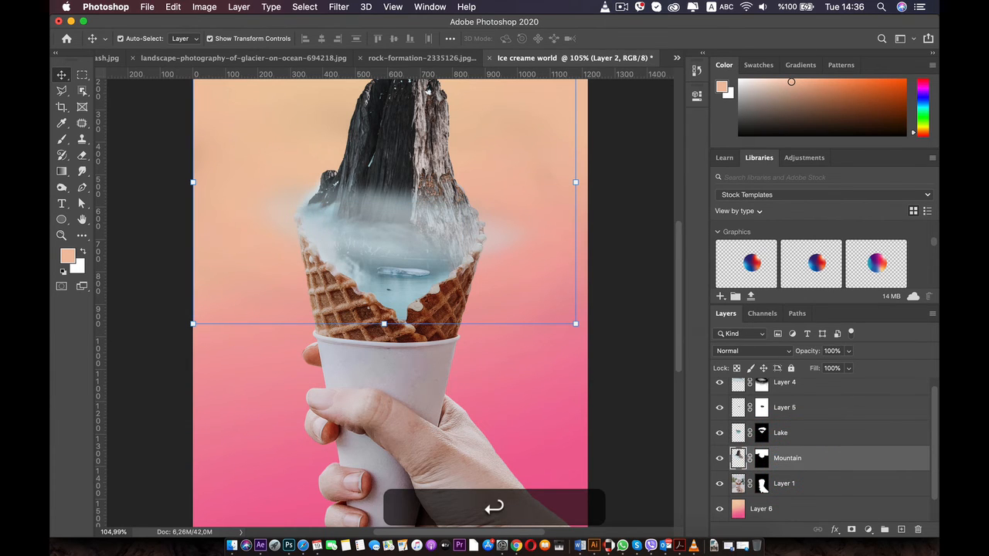
{"action": "left_click", "coordinate": [791, 481]}
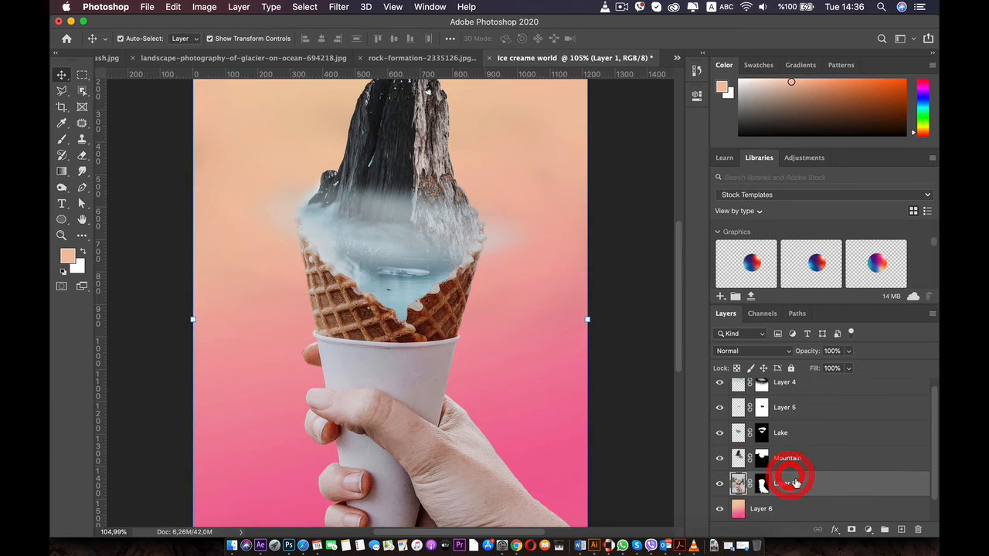
{"action": "double_click", "coordinate": [793, 482]}
{"action": "left_click", "coordinate": [893, 70]}
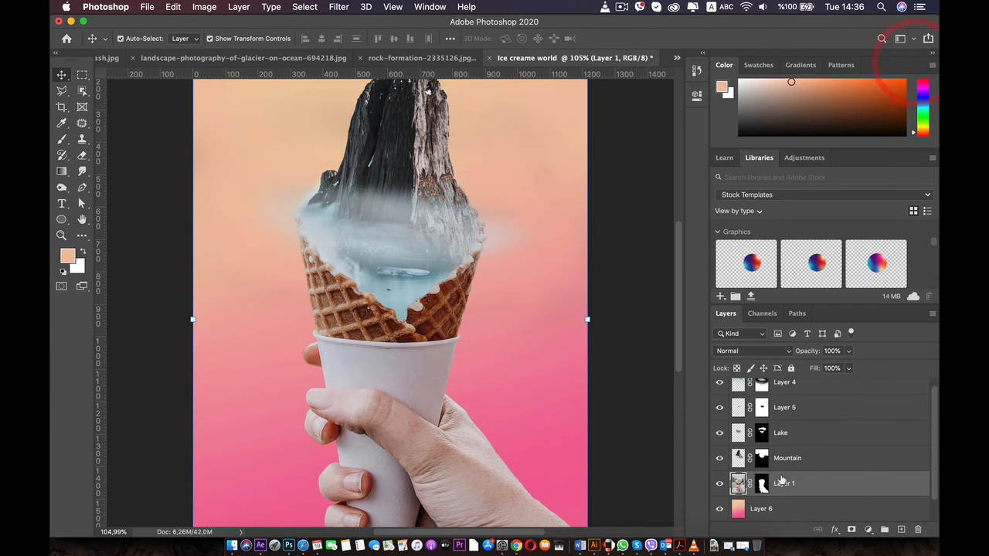
{"action": "type", "text": "Ice"}
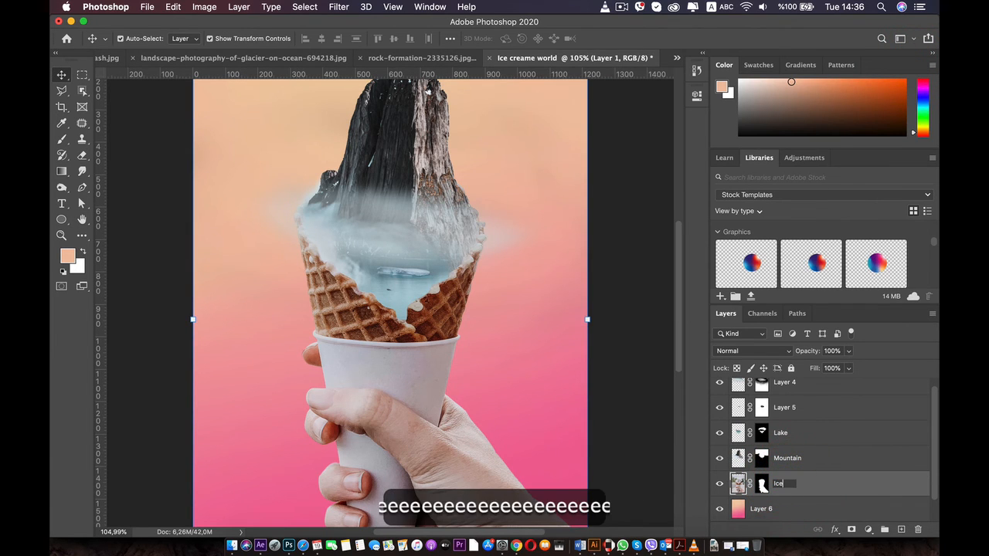
{"action": "type", "text": " creame"}
{"action": "key", "text": "Return"}
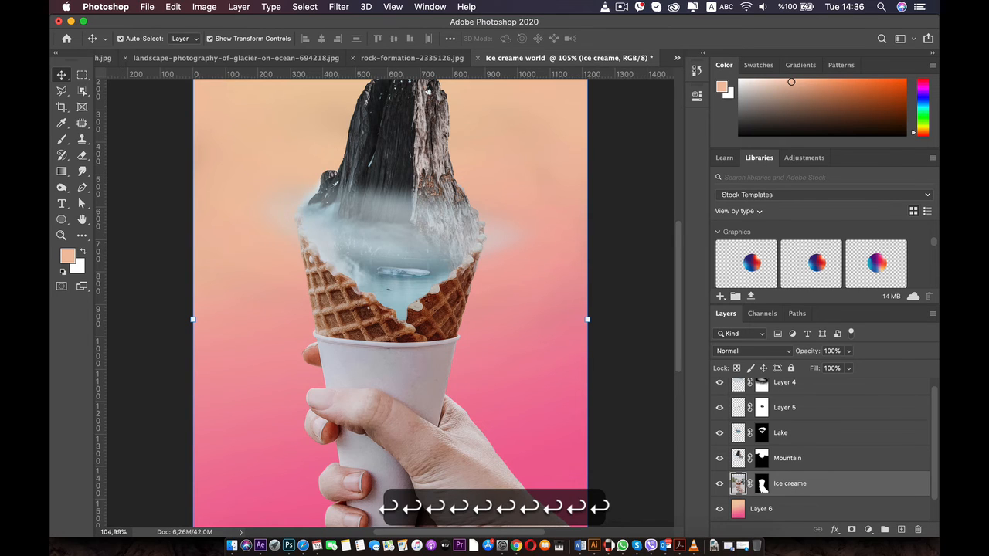
Identify Layer 5 by toggling its visibility and rename it as Ice berge.
{"action": "left_click", "coordinate": [788, 416]}
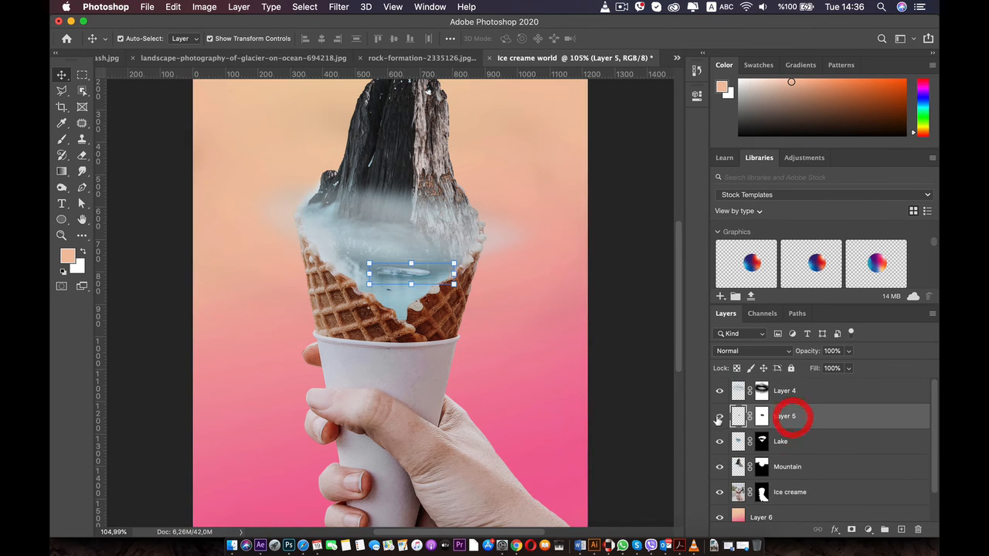
{"action": "left_click", "coordinate": [717, 416]}
{"action": "double_click", "coordinate": [784, 417]}
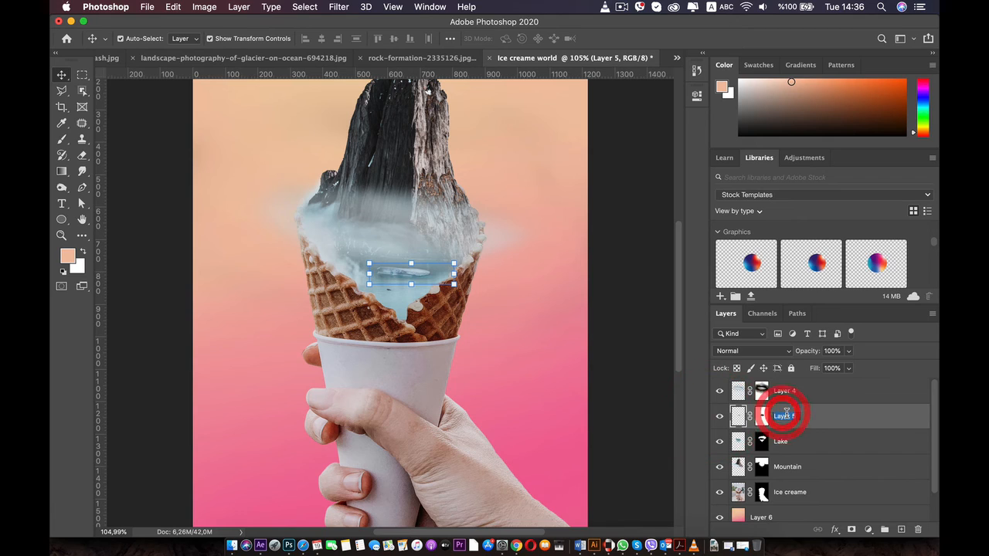
{"action": "type", "text": "Ice be"}
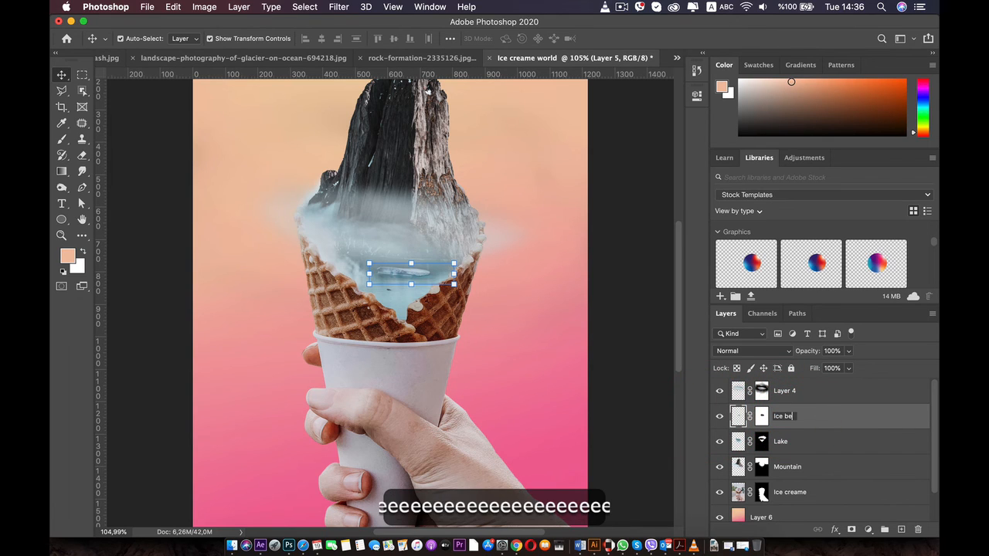
{"action": "type", "text": "rge"}
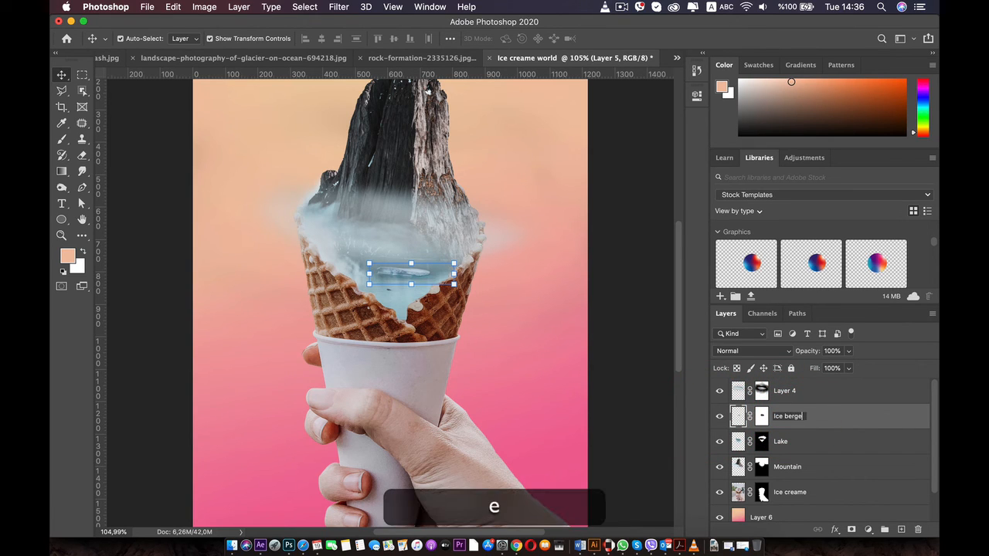
{"action": "key", "text": "Return"}
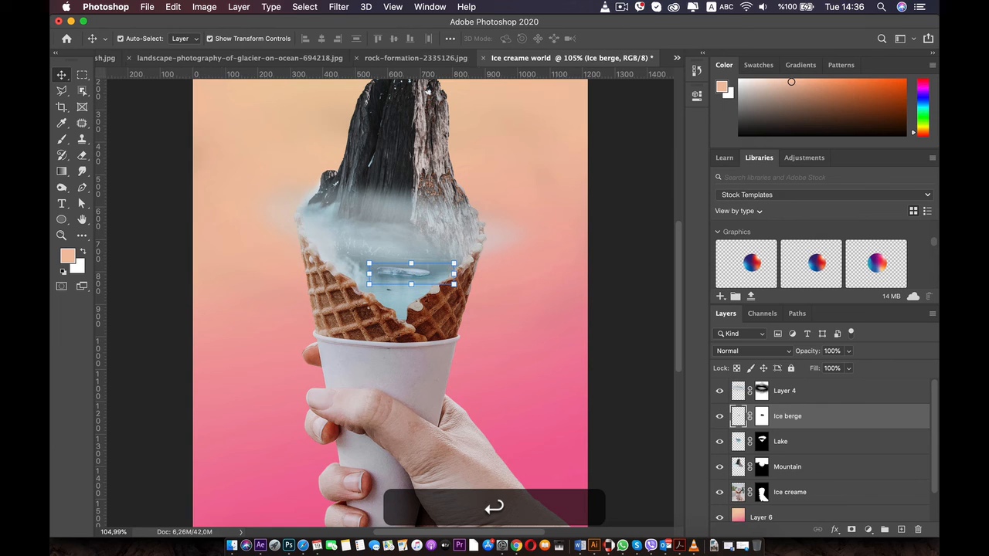
Check Layer 4's content by toggling its visibility and rename the layer as haze.
{"action": "left_click", "coordinate": [778, 392]}
{"action": "left_click", "coordinate": [719, 391]}
{"action": "left_click", "coordinate": [720, 391]}
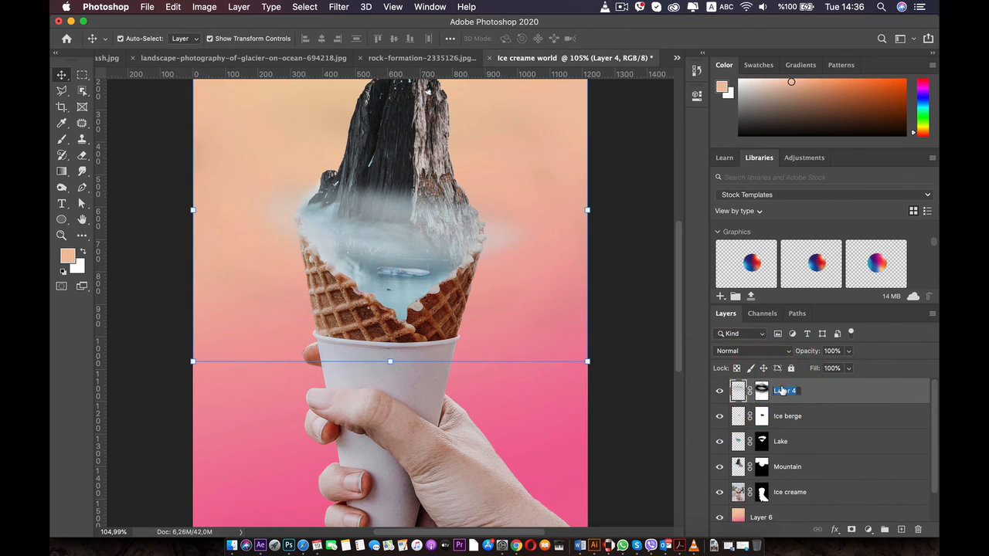
{"action": "type", "text": "haze"}
{"action": "key", "text": "Return"}
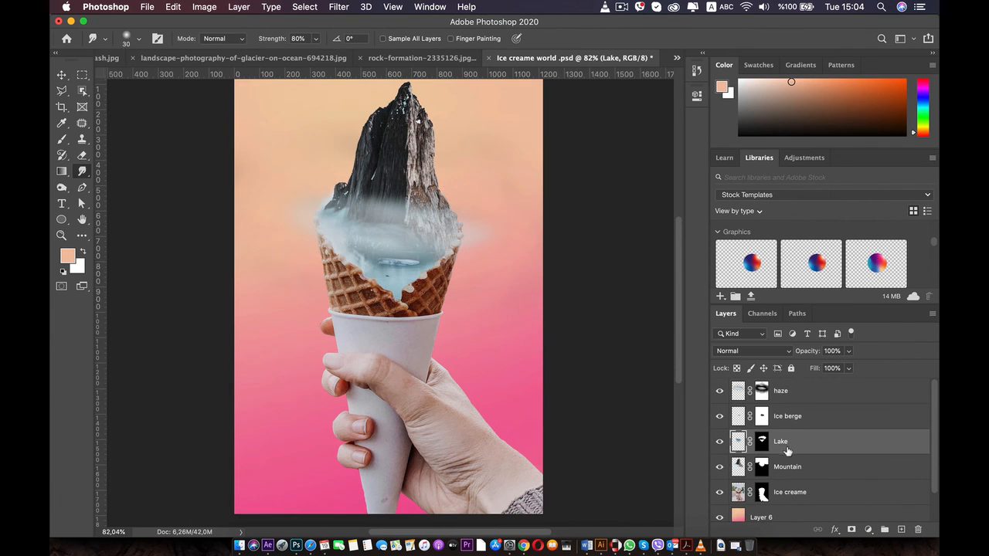
Open the available layer commands for the Lake layer.
{"action": "right_click", "coordinate": [785, 456]}
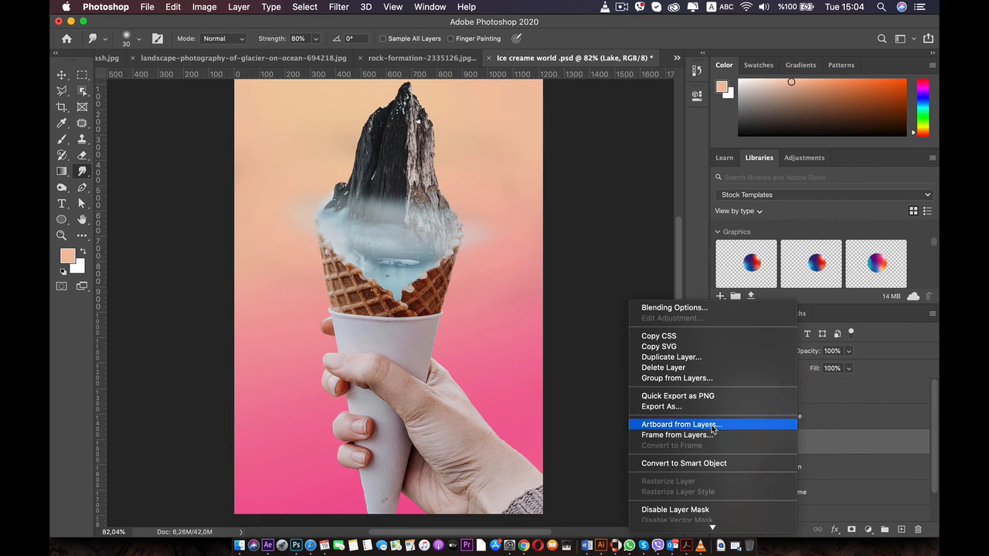